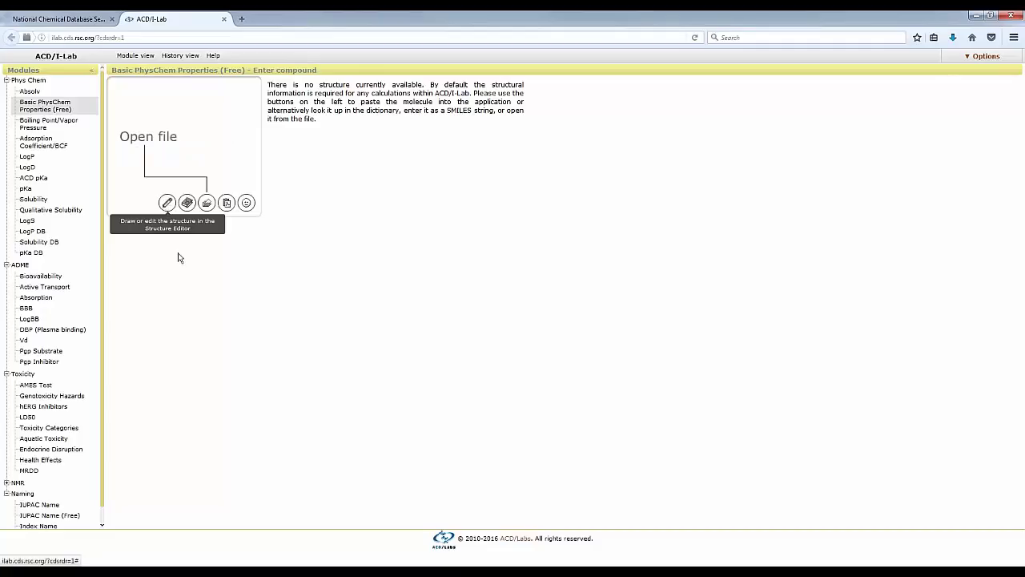
From the Basic PhysChem Properties (Free) module, open the Structure Editor to draw a compound.
{"action": "left_click", "coordinate": [167, 203]}
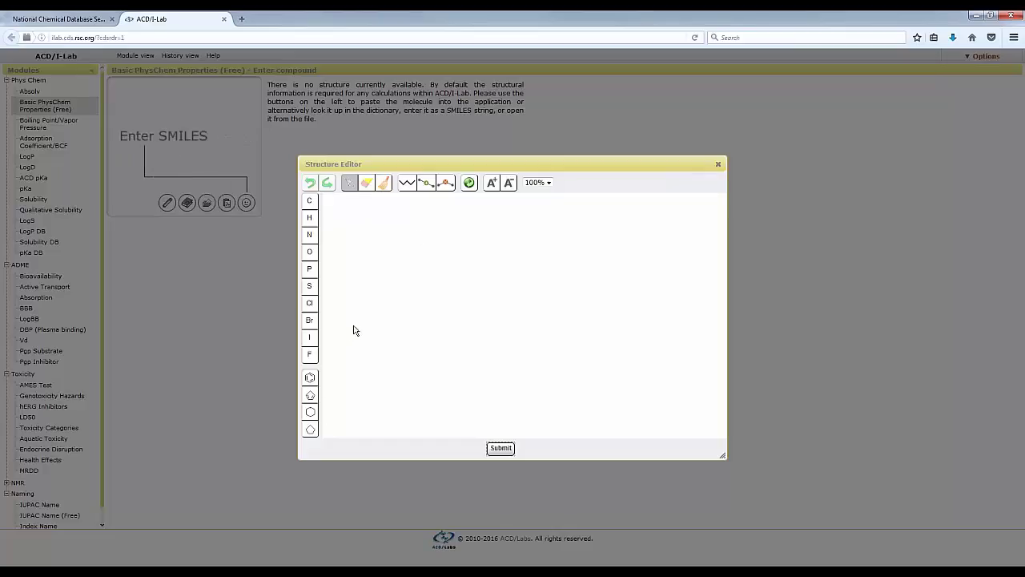
Place a benzene ring and attach a methyl carbon to its top vertex, forming toluene.
{"action": "left_click", "coordinate": [310, 378]}
{"action": "left_click", "coordinate": [511, 299]}
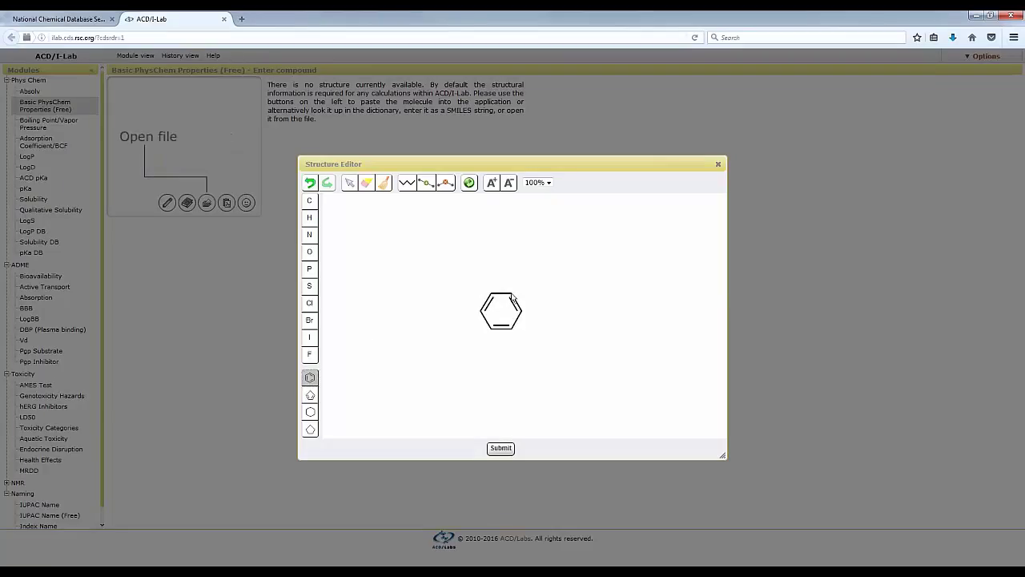
{"action": "left_click", "coordinate": [423, 265]}
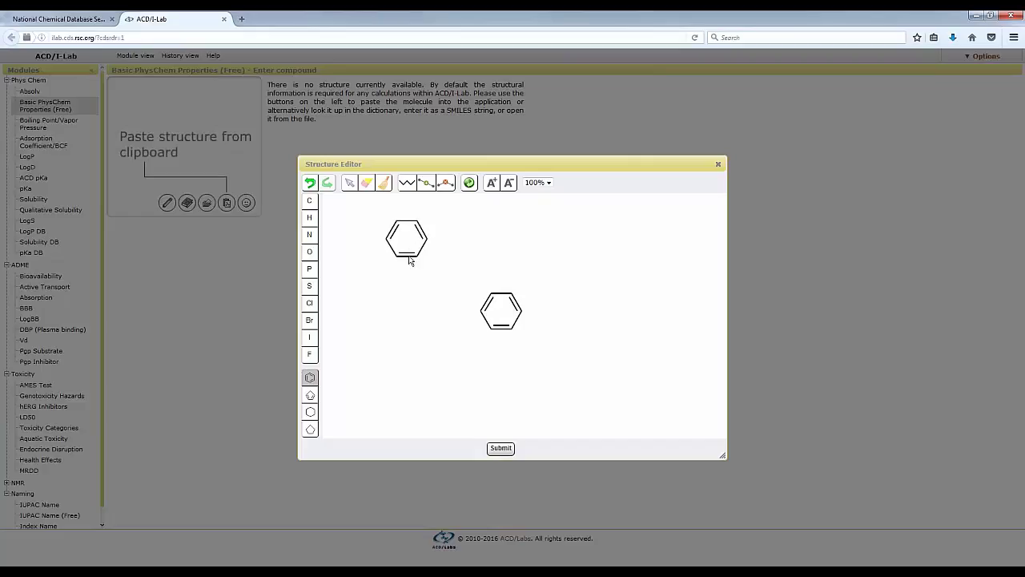
{"action": "left_click", "coordinate": [310, 201]}
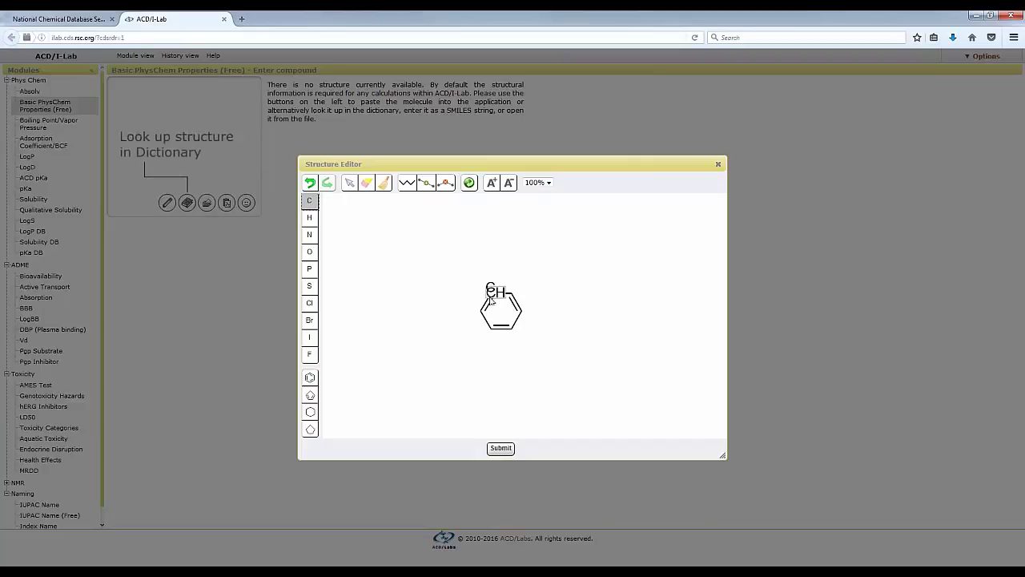
{"action": "left_click", "coordinate": [481, 288]}
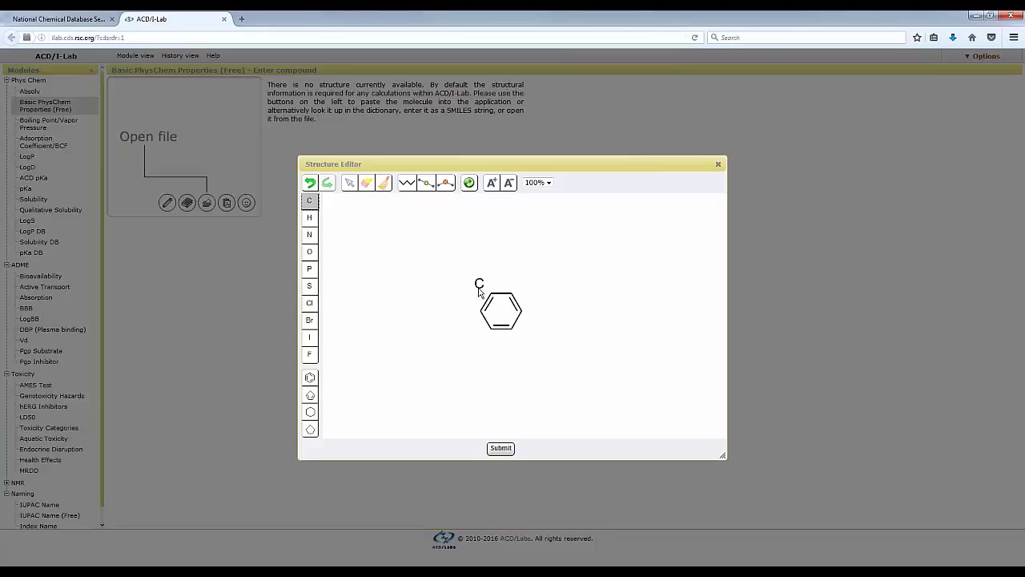
{"action": "mouse_move", "coordinate": [481, 293]}
{"action": "left_mouse_down"}
{"action": "mouse_move", "coordinate": [486, 279]}
{"action": "mouse_move", "coordinate": [490, 296]}
{"action": "left_mouse_up"}
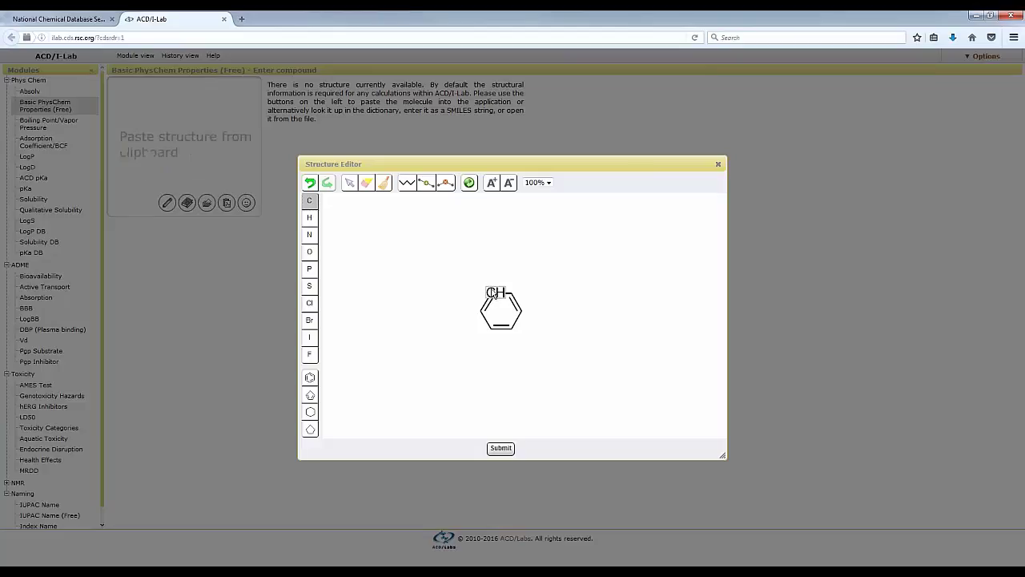
{"action": "left_click", "coordinate": [483, 279]}
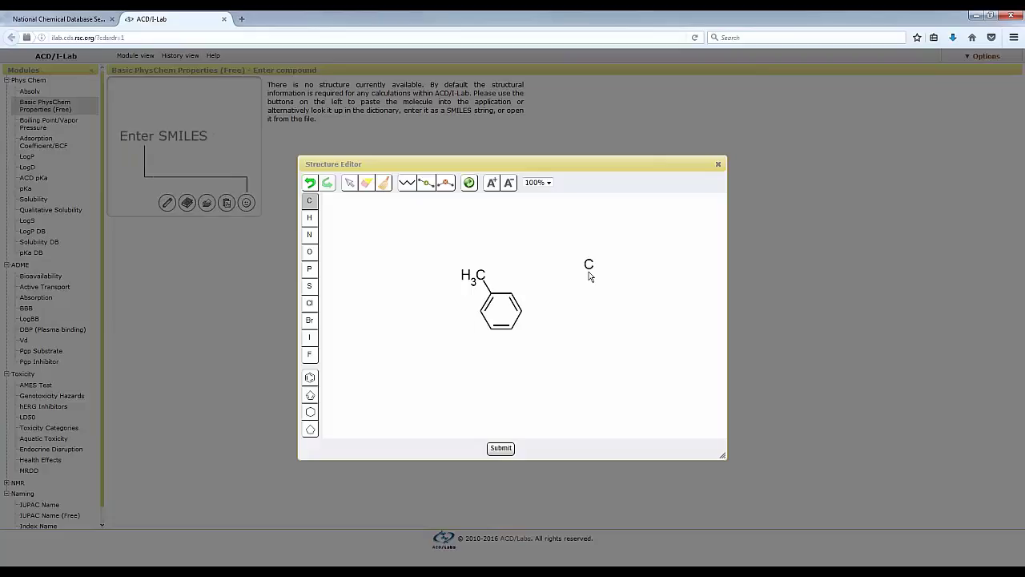
Add two oxygens to the methyl to form COOH, plus an oxygen on the adjacent ring carbon.
{"action": "left_click", "coordinate": [310, 254]}
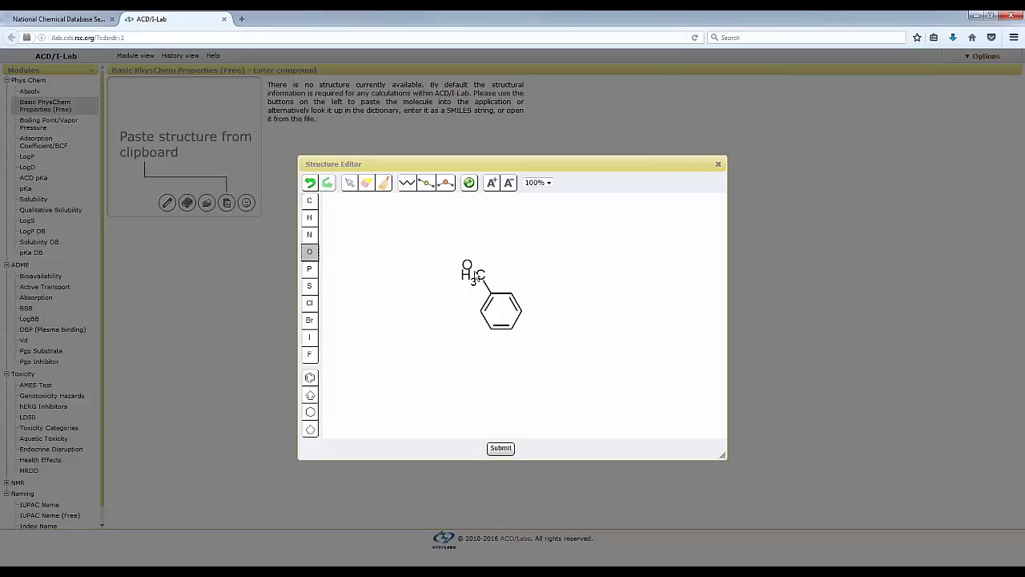
{"action": "left_click_drag", "start_coordinate": [483, 278], "coordinate": [442, 277]}
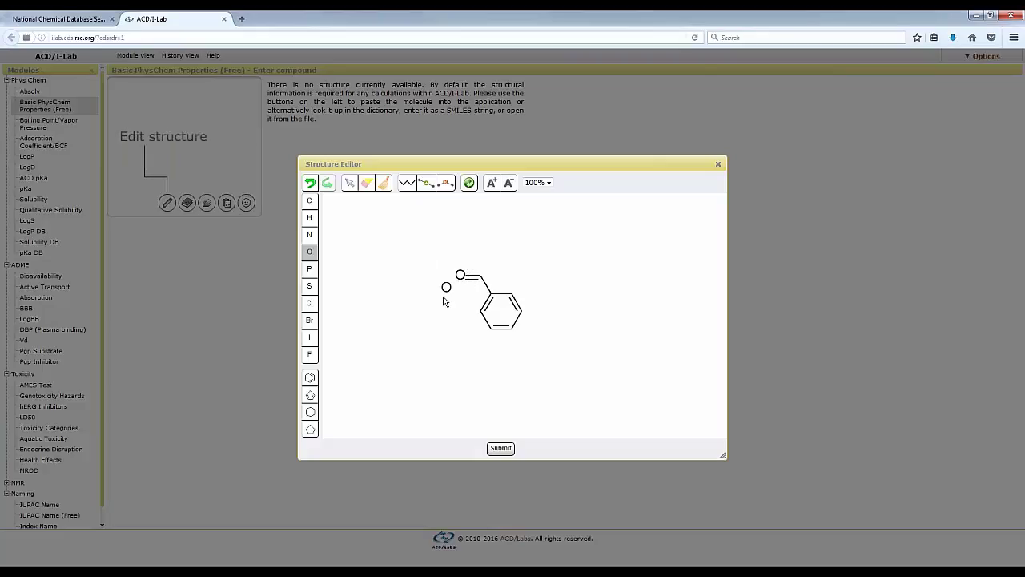
{"action": "left_click", "coordinate": [480, 275]}
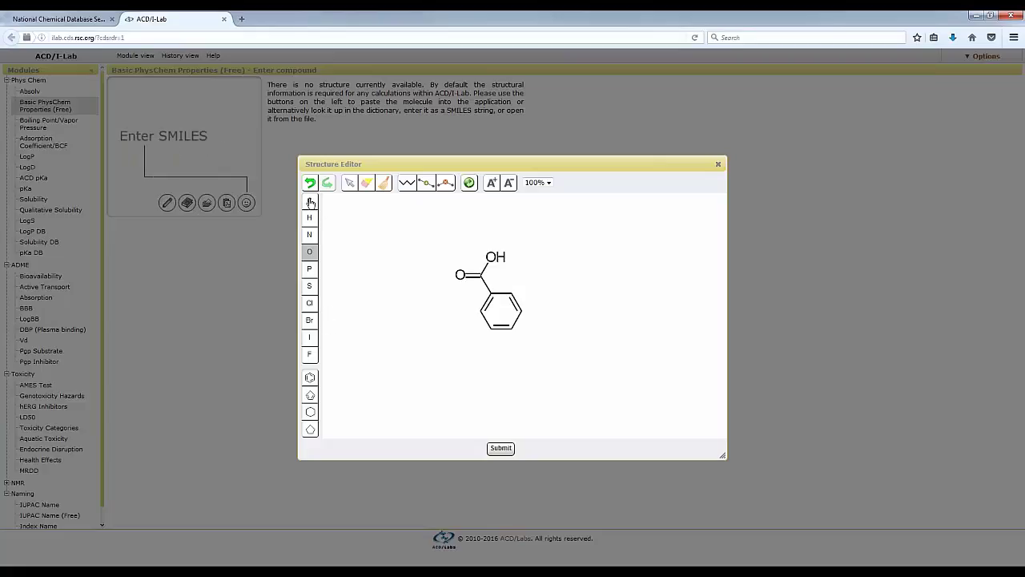
{"action": "left_click", "coordinate": [514, 293]}
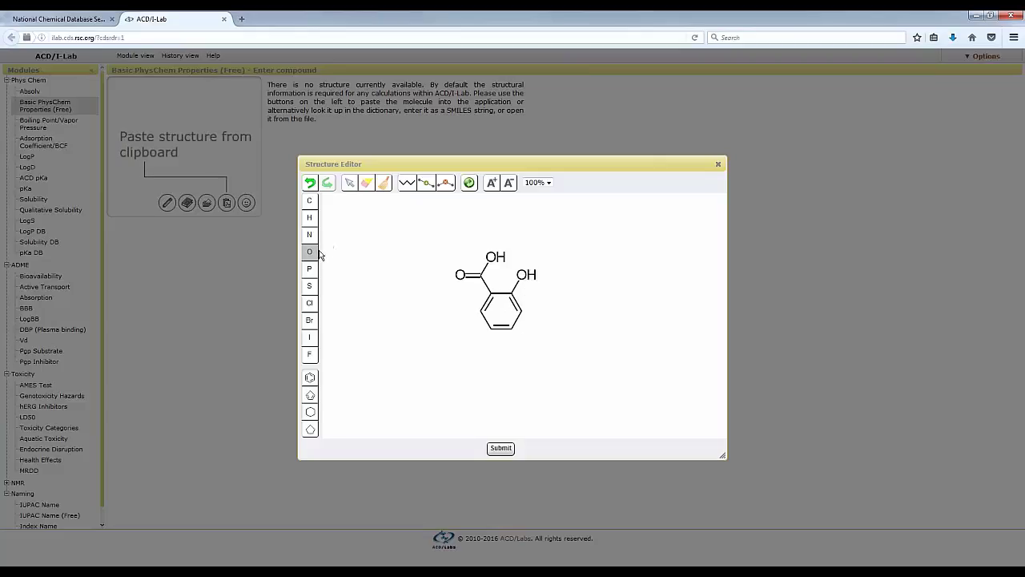
Draw carbon bonds outward from the new ring oxygen.
{"action": "left_click", "coordinate": [310, 202]}
{"action": "left_click_drag", "start_coordinate": [521, 276], "coordinate": [563, 263]}
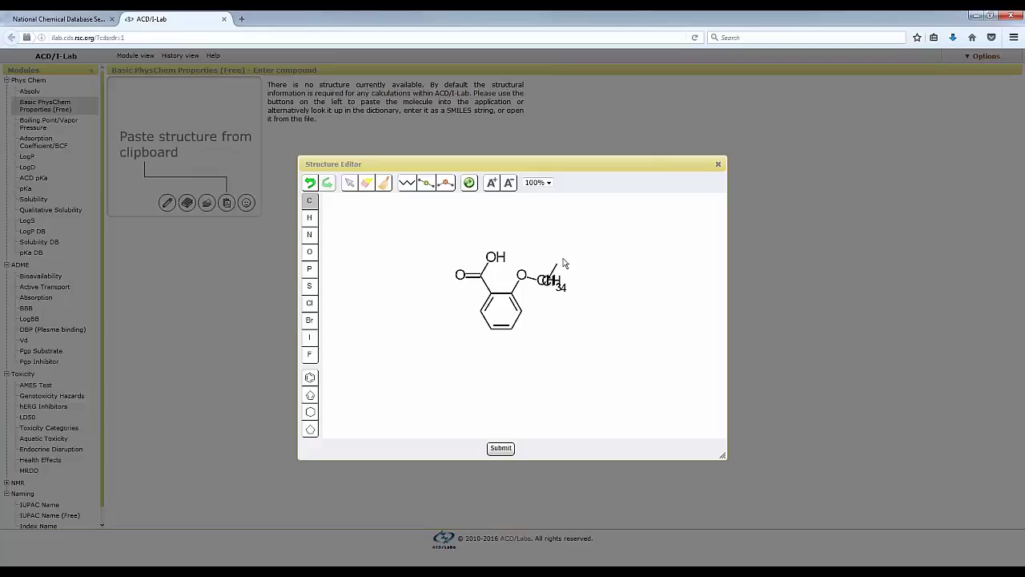
{"action": "left_click_drag", "start_coordinate": [563, 263], "coordinate": [570, 294]}
{"action": "left_click_drag", "start_coordinate": [570, 344], "coordinate": [561, 280]}
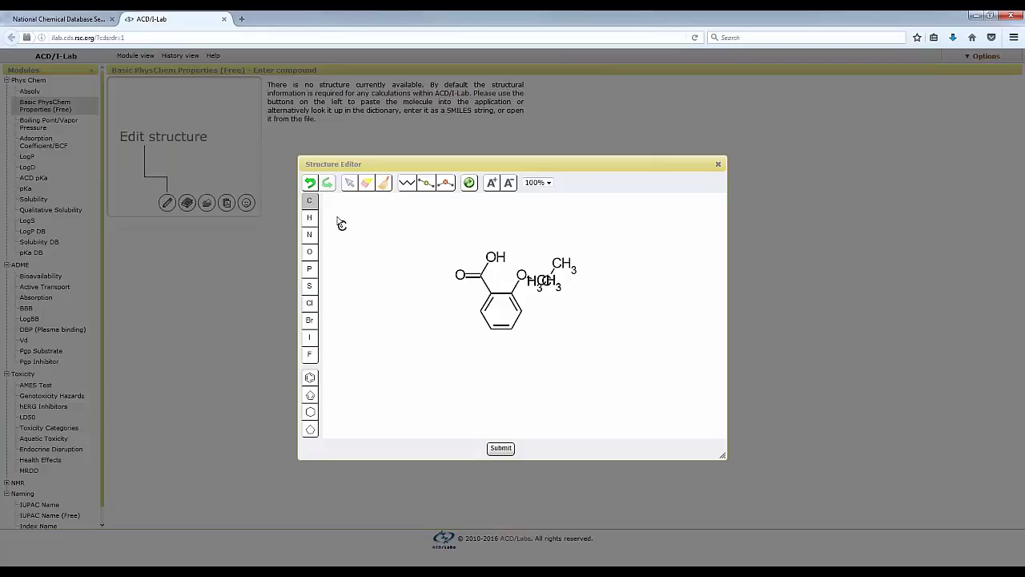
Undo the stray carbons and build an acetyl group with a C=O on the ring oxygen.
{"action": "left_click", "coordinate": [309, 184]}
{"action": "left_click", "coordinate": [309, 183]}
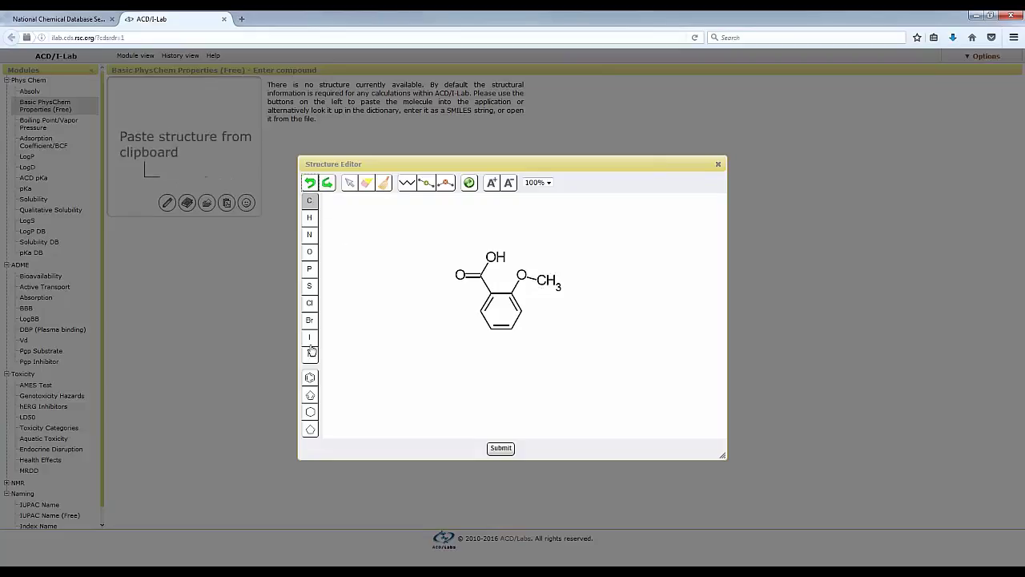
{"action": "left_click", "coordinate": [549, 280]}
{"action": "left_click", "coordinate": [310, 254]}
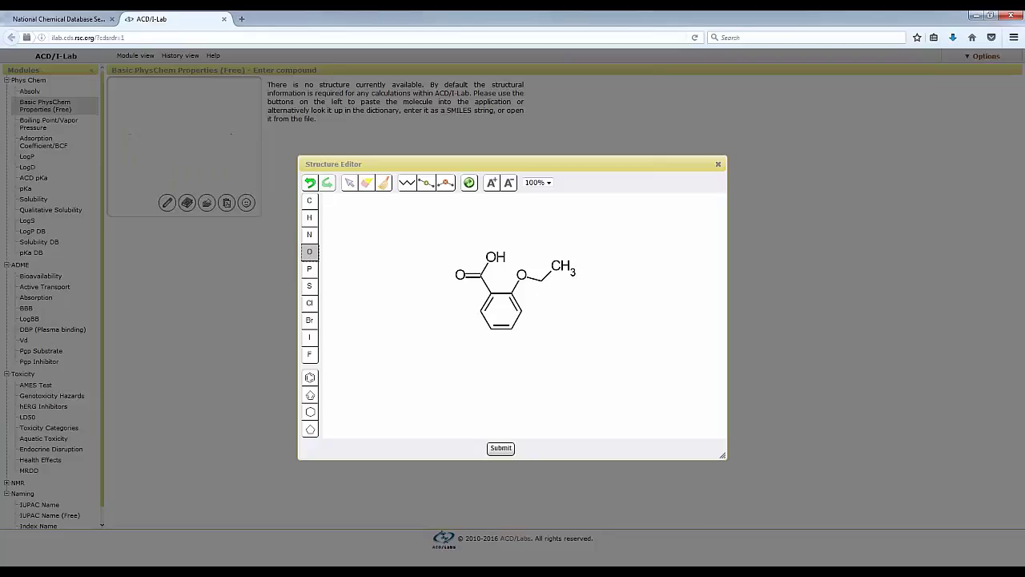
{"action": "left_click_drag", "start_coordinate": [542, 286], "coordinate": [552, 300]}
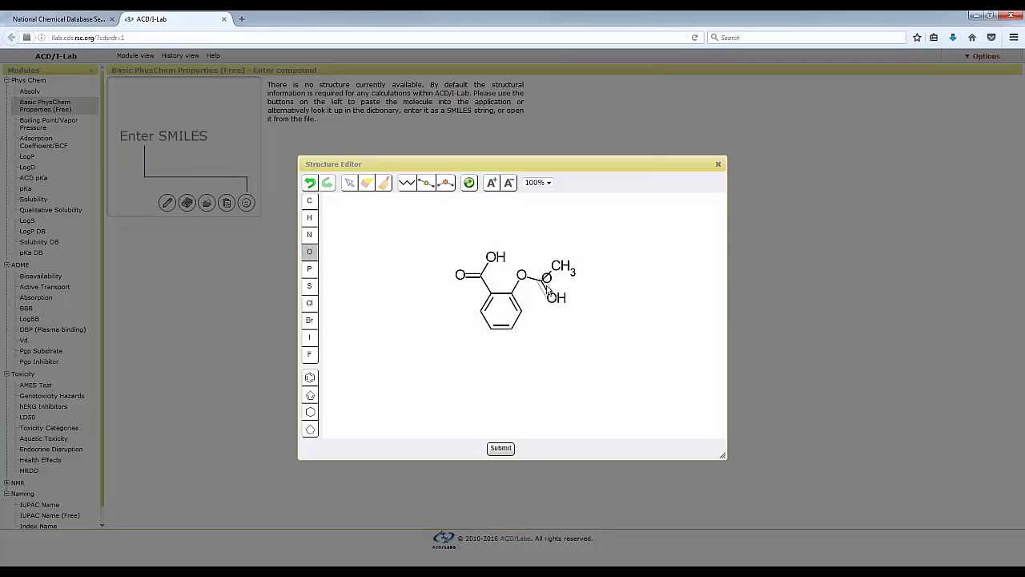
{"action": "left_click", "coordinate": [549, 288]}
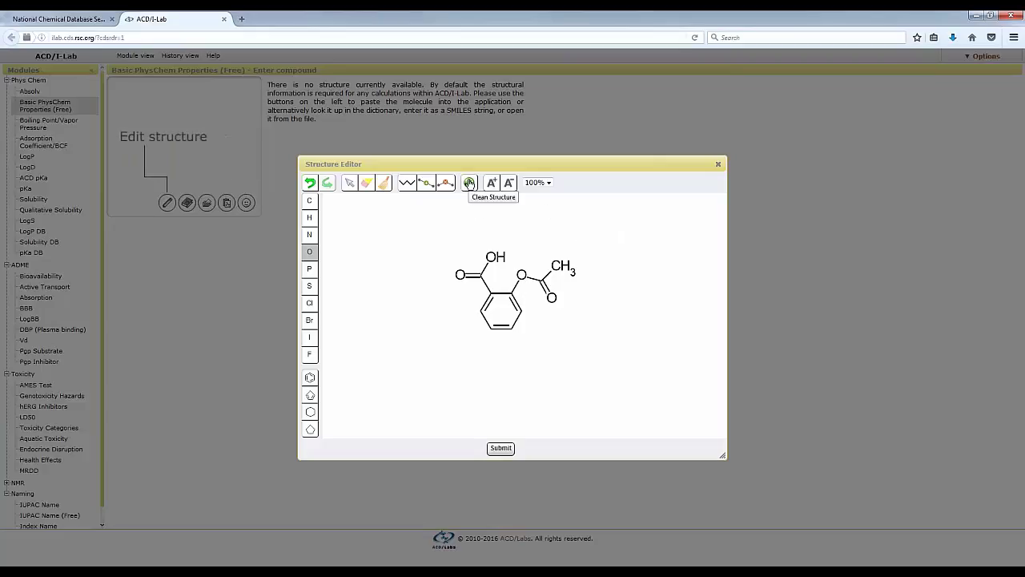
Run Clean Structure on the aspirin drawing until it has a standard layout.
{"action": "left_click", "coordinate": [470, 183]}
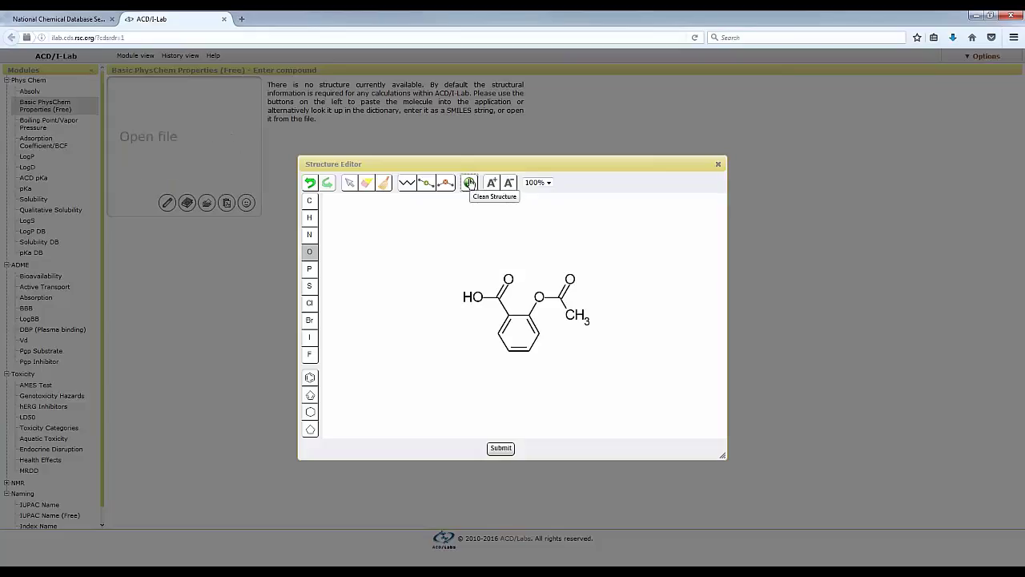
{"action": "left_click", "coordinate": [469, 183]}
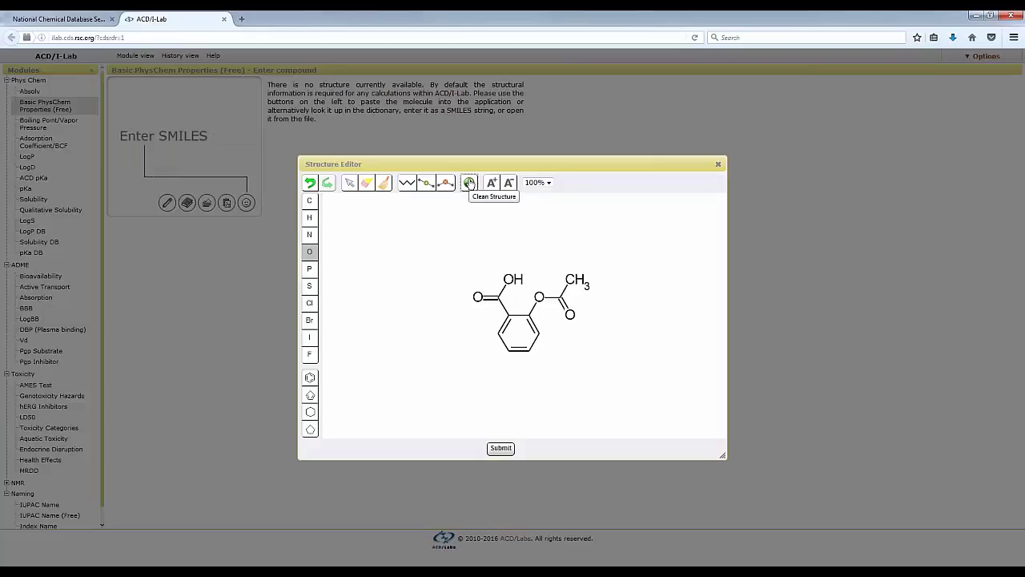
{"action": "left_click", "coordinate": [468, 183]}
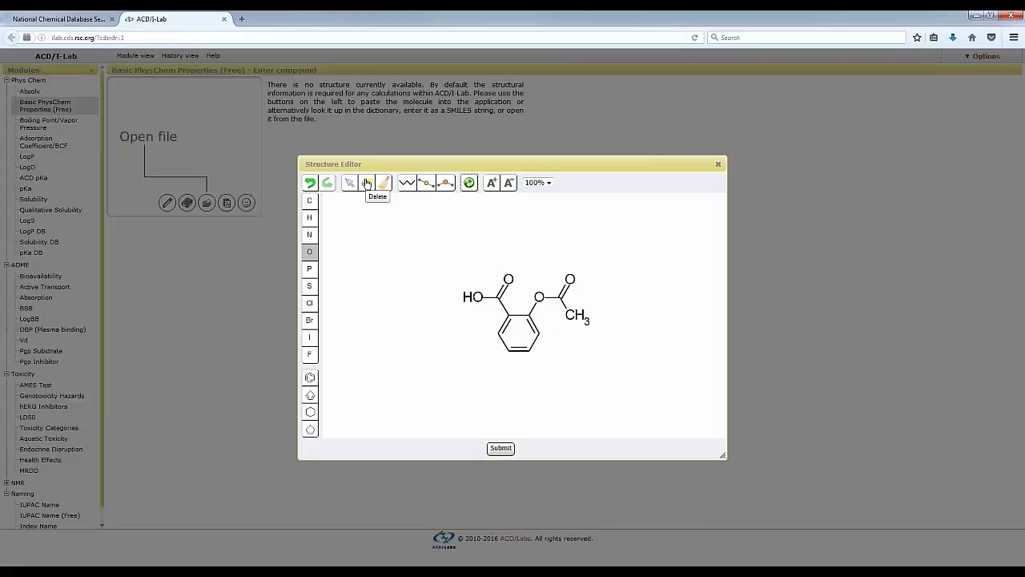
{"action": "left_click", "coordinate": [366, 184]}
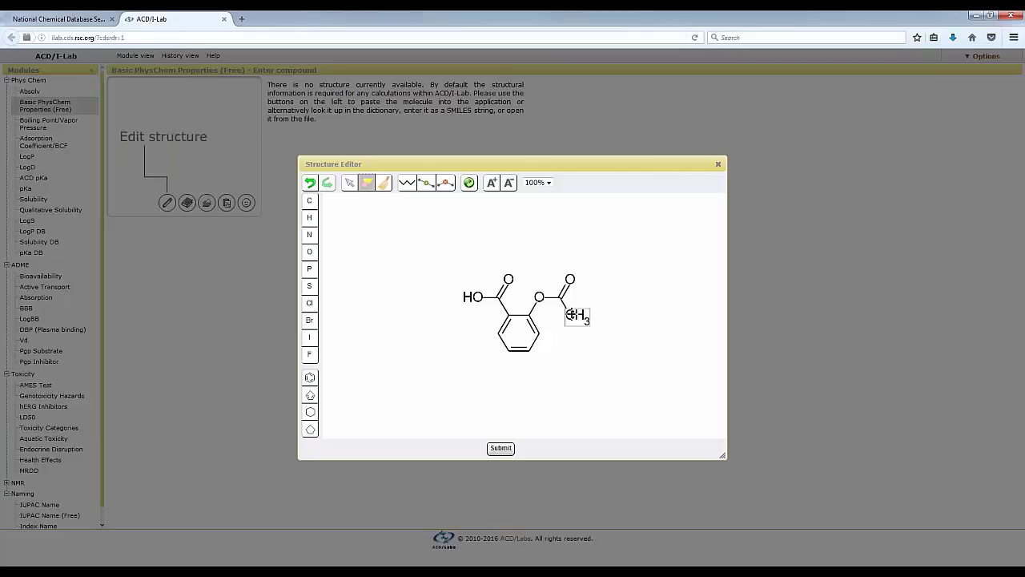
{"action": "left_click", "coordinate": [571, 315]}
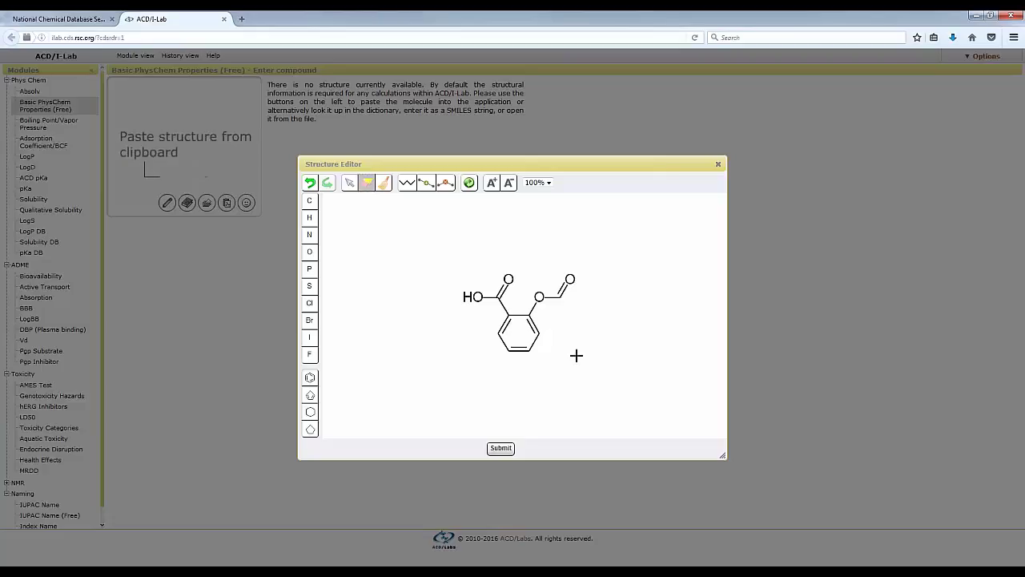
{"action": "left_click", "coordinate": [310, 184]}
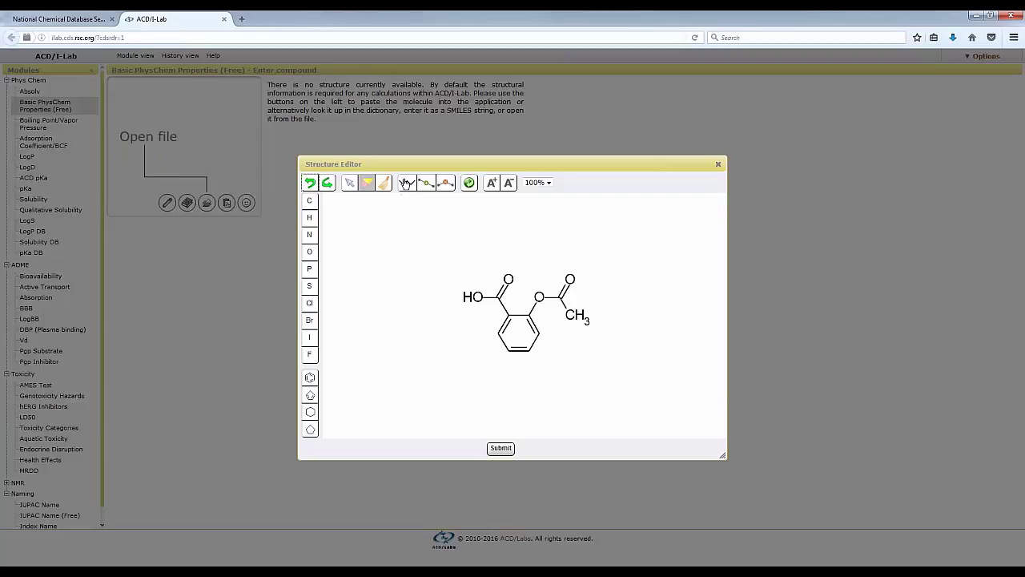
Draw a separate ethane fragment above the aspirin and extend a chain from it.
{"action": "left_click", "coordinate": [405, 184]}
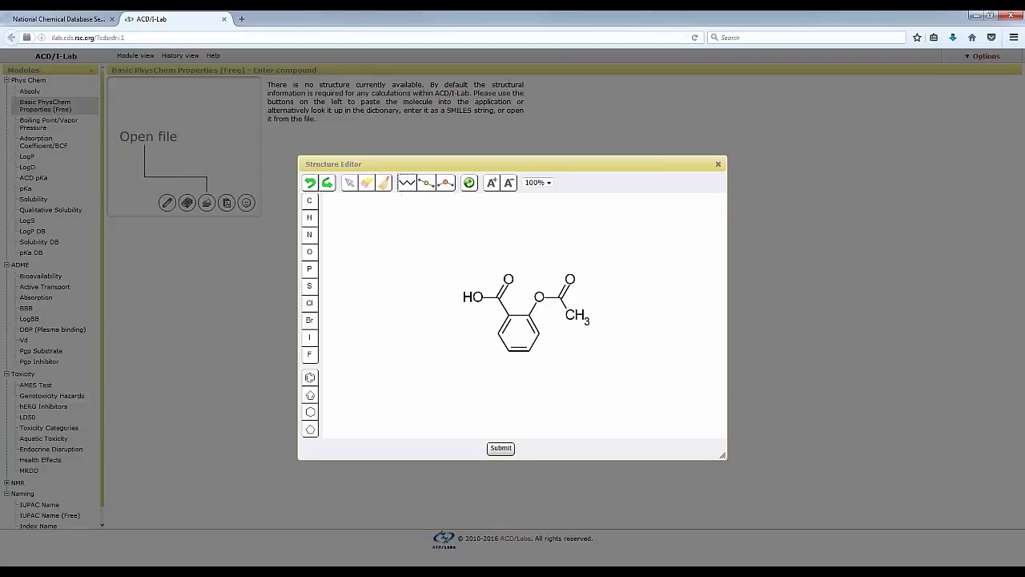
{"action": "left_click", "coordinate": [309, 200]}
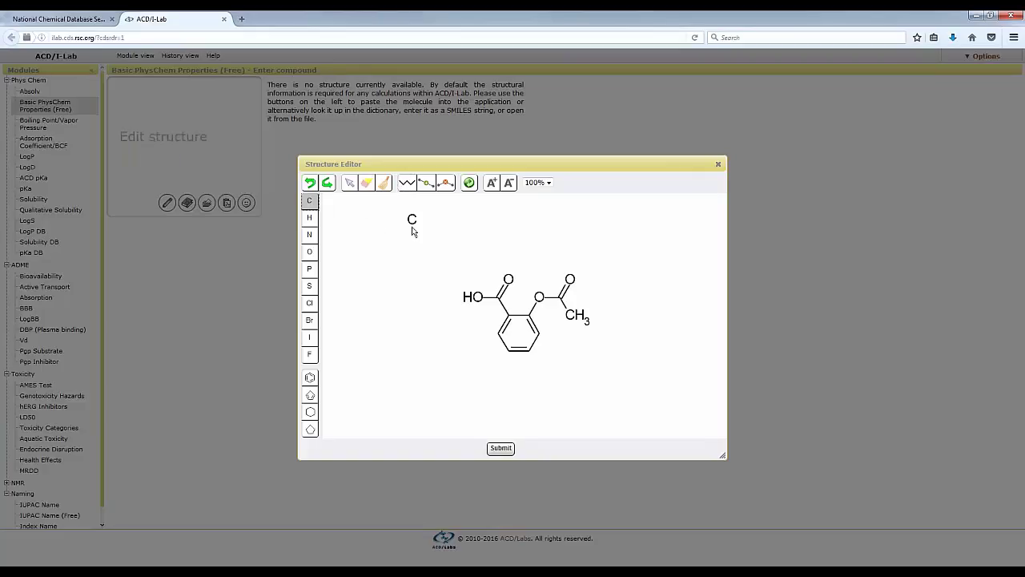
{"action": "left_click", "coordinate": [413, 231]}
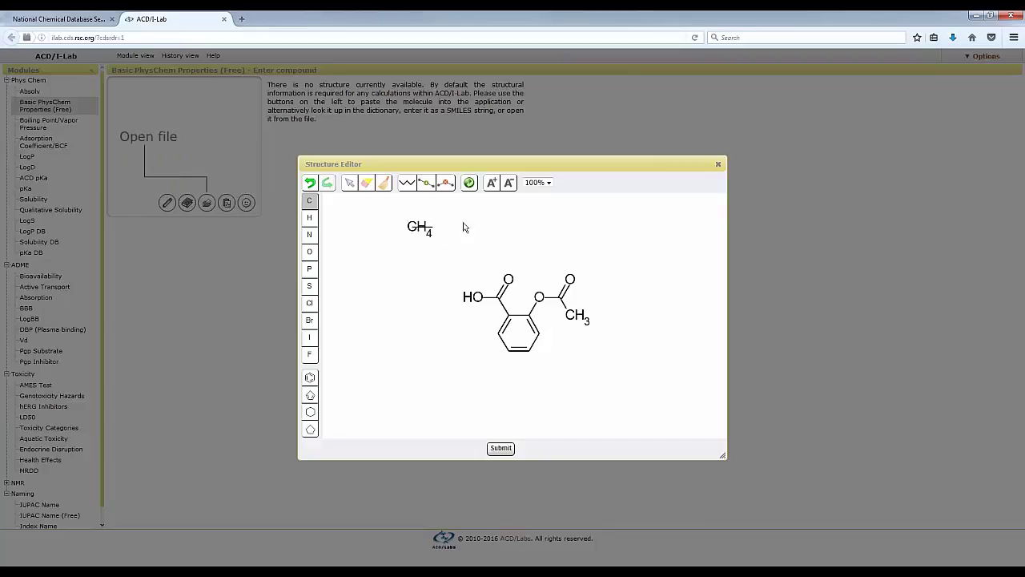
{"action": "left_click", "coordinate": [420, 228]}
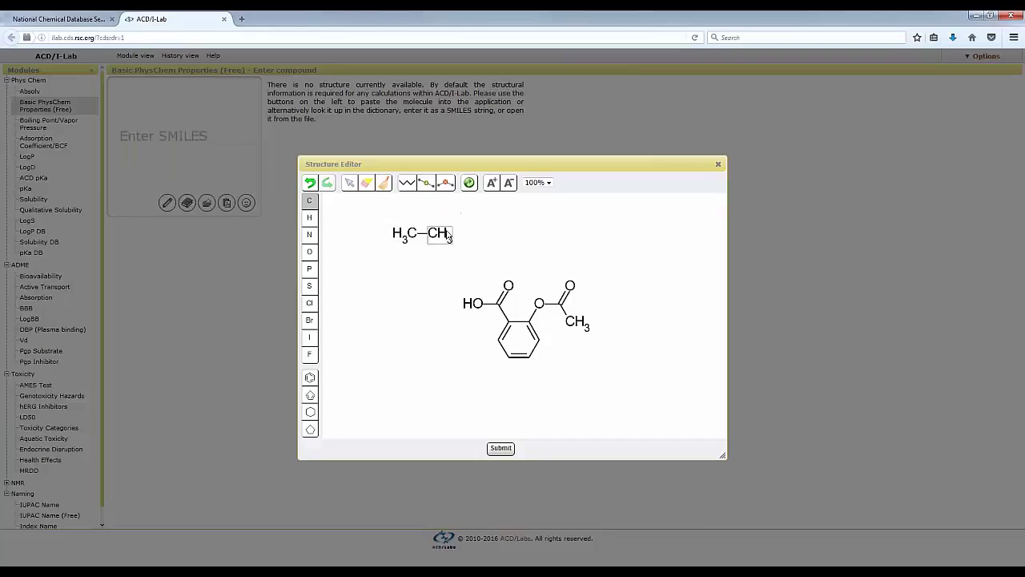
{"action": "left_click_drag", "start_coordinate": [454, 232], "coordinate": [462, 233]}
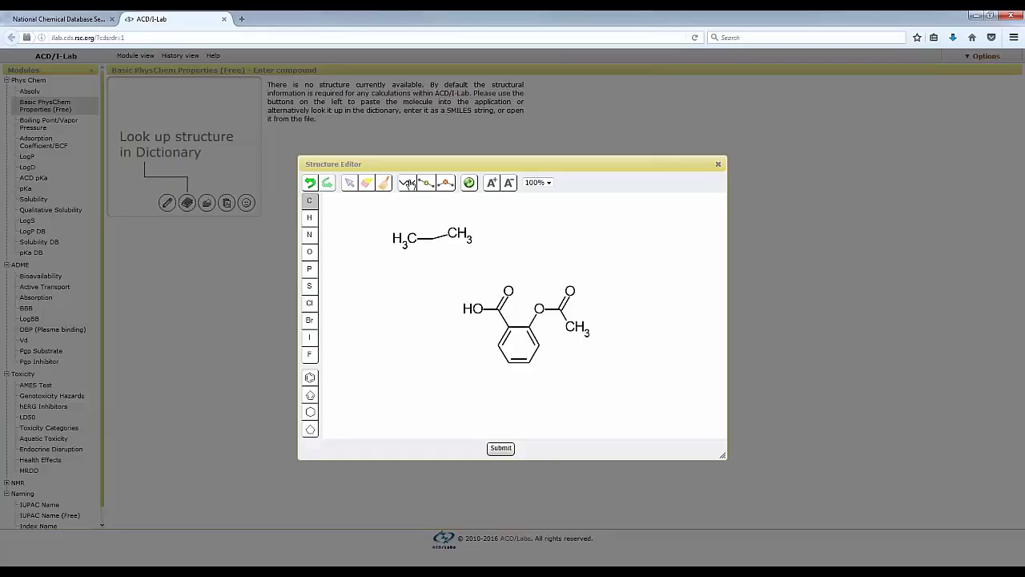
{"action": "left_click", "coordinate": [408, 183]}
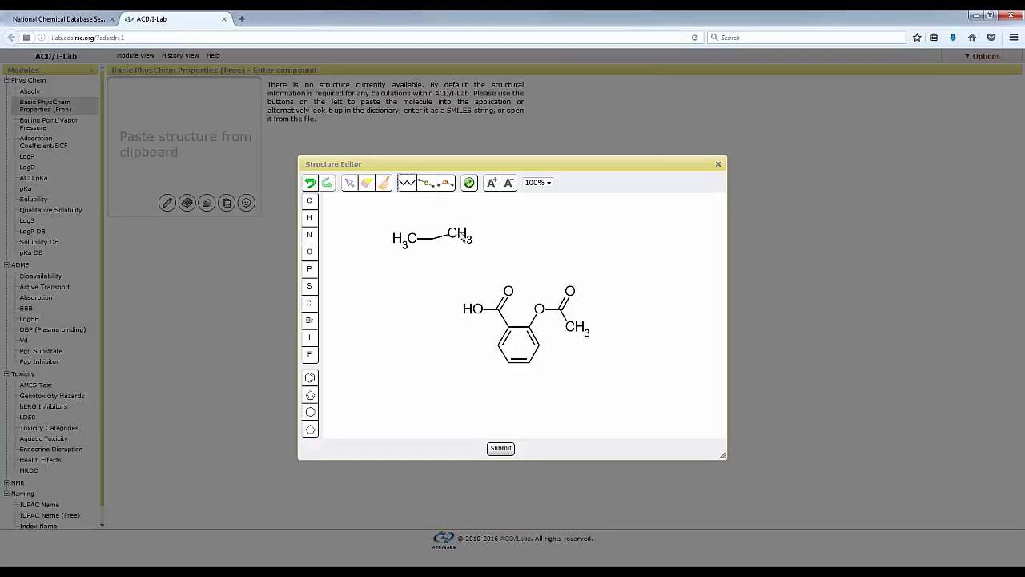
{"action": "left_click", "coordinate": [494, 225]}
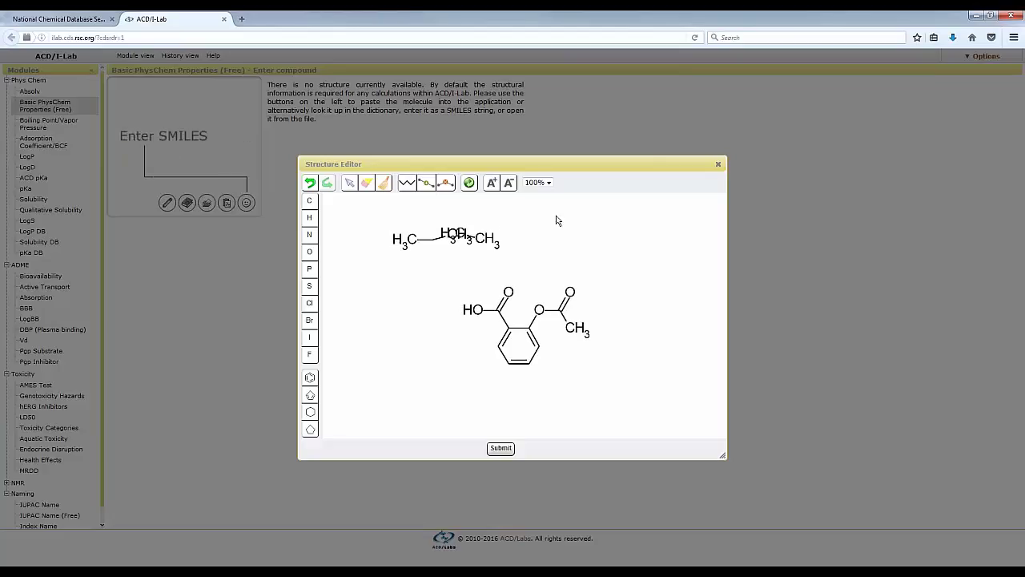
Erase the extra chain and ethane atoms, leaving only the aspirin molecule.
{"action": "left_click", "coordinate": [368, 184]}
{"action": "left_click", "coordinate": [487, 239]}
{"action": "left_click", "coordinate": [466, 235]}
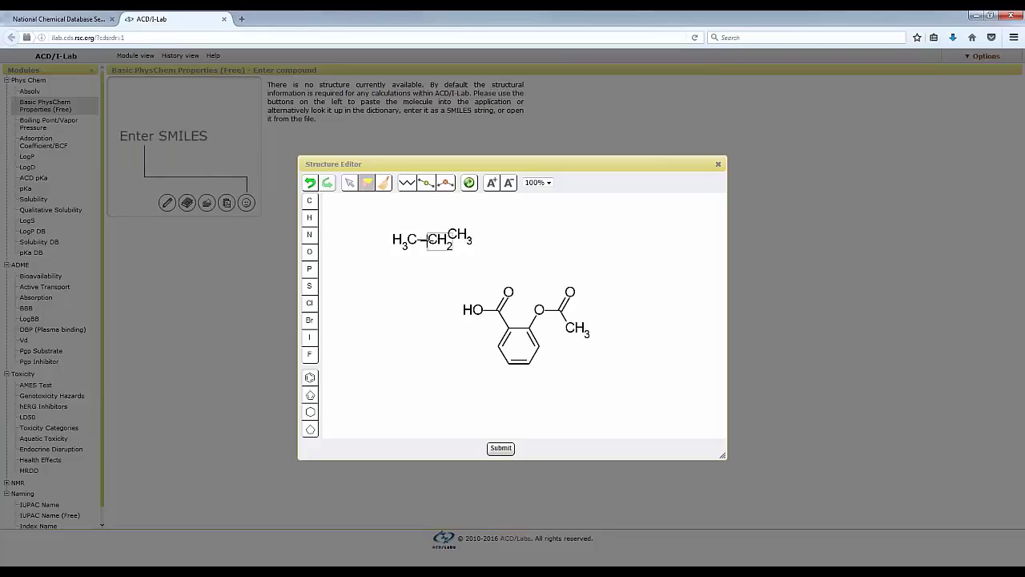
{"action": "left_click", "coordinate": [447, 183]}
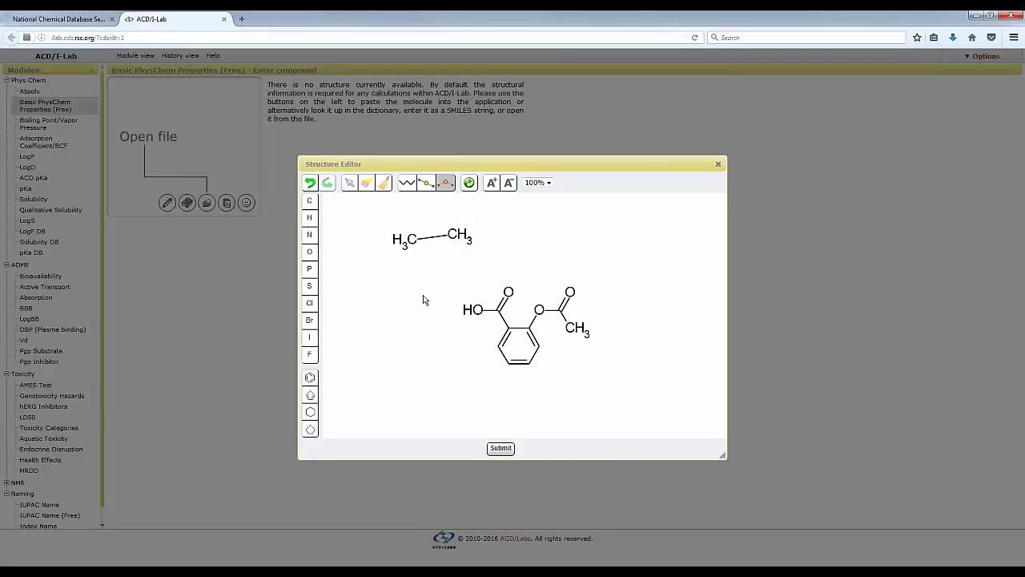
{"action": "left_click", "coordinate": [309, 184]}
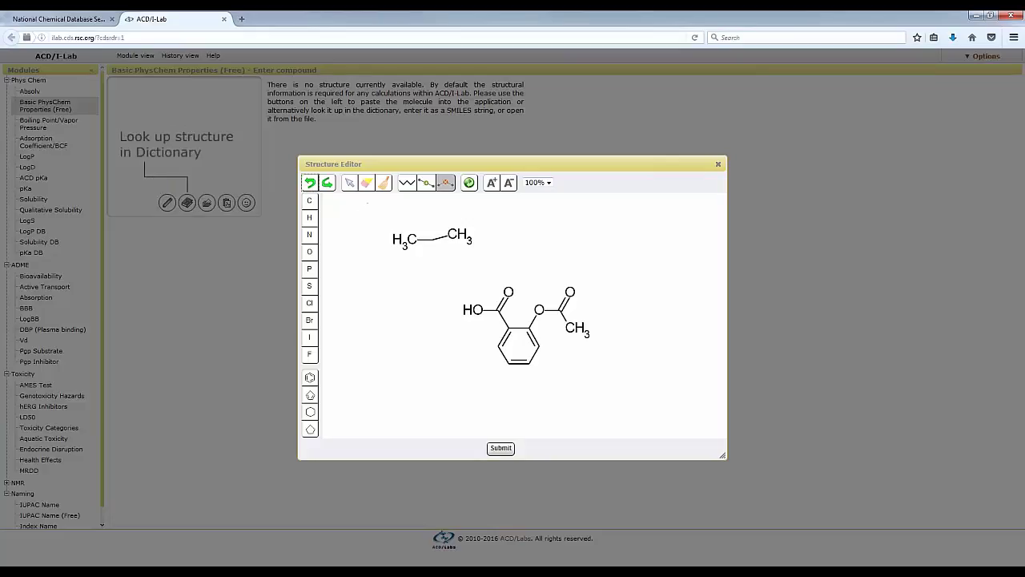
{"action": "left_click", "coordinate": [366, 183]}
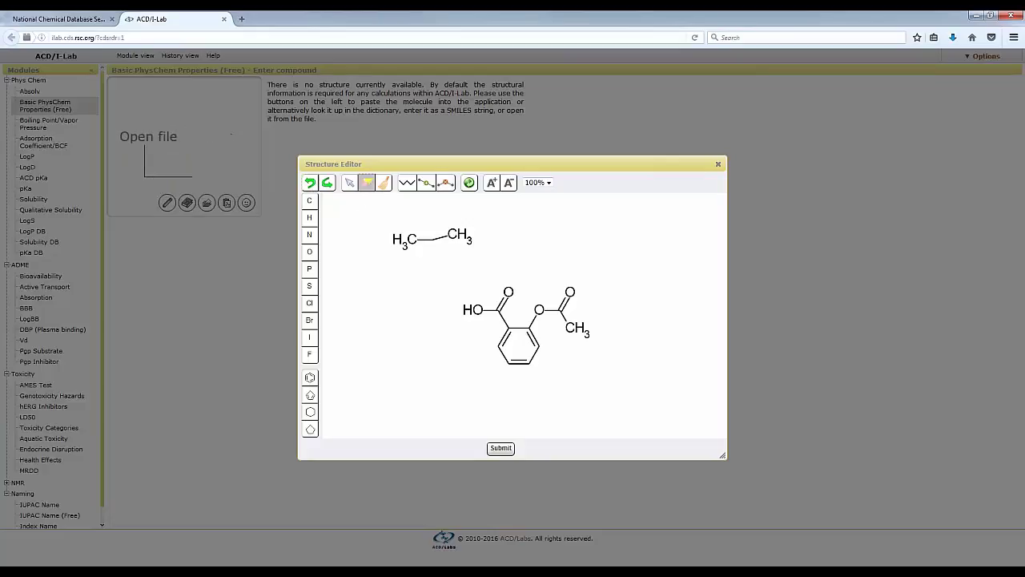
{"action": "left_click", "coordinate": [451, 235]}
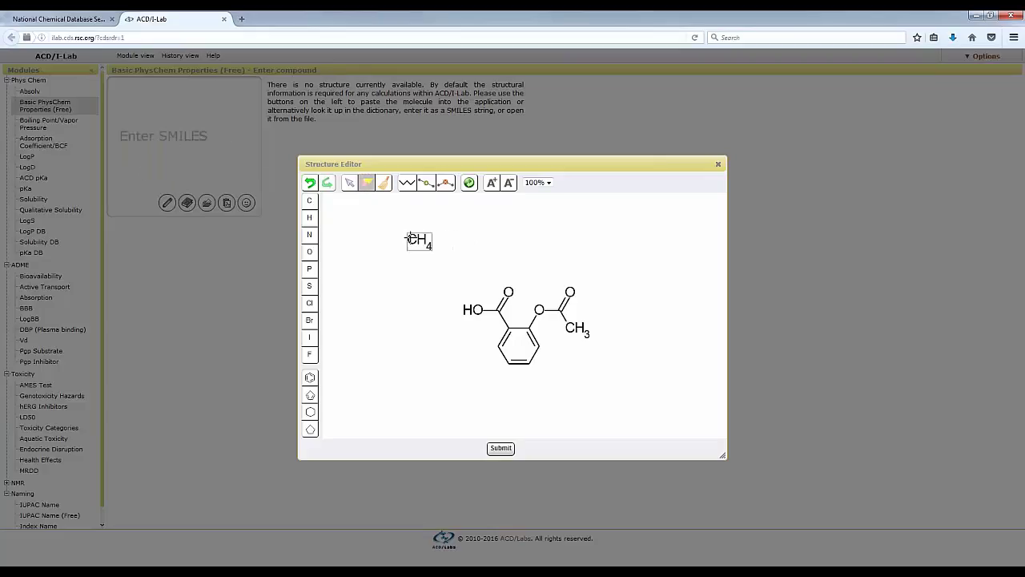
{"action": "left_click", "coordinate": [412, 237]}
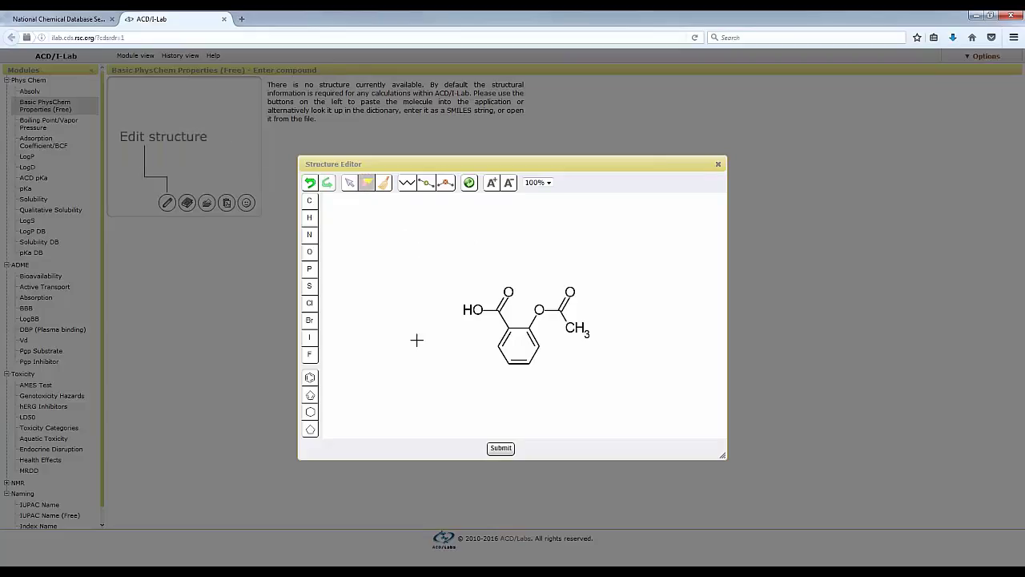
Submit aspirin for basic physchem prediction (MW 180.16), then collapse Phys Chem, ADME and Toxicity.
{"action": "left_click", "coordinate": [500, 448]}
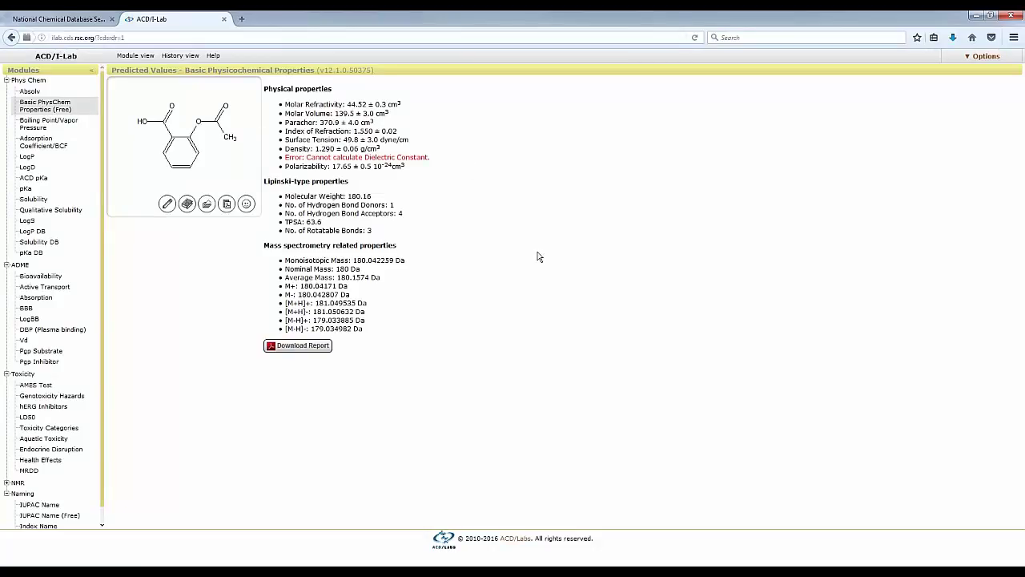
{"action": "left_click", "coordinate": [6, 80]}
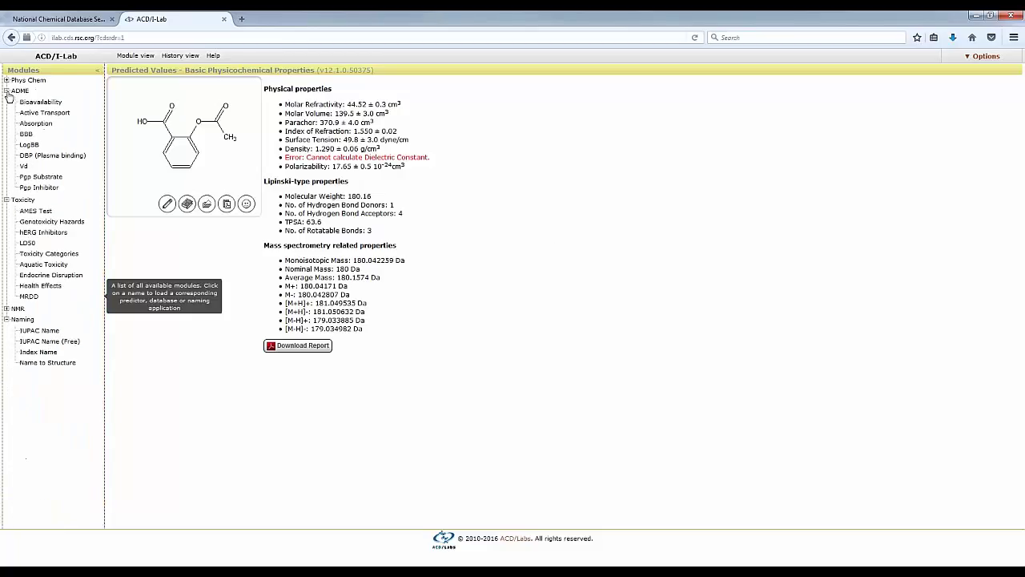
{"action": "left_click", "coordinate": [6, 93]}
{"action": "left_click", "coordinate": [7, 101]}
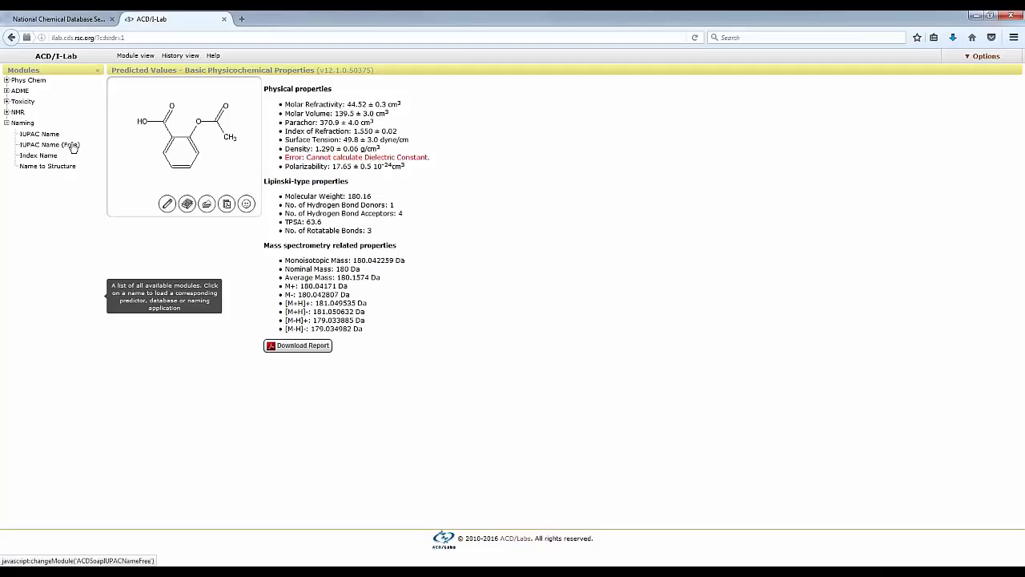
Run IUPAC Name (Free) to get 2-(acetyloxy)benzoic acid.
{"action": "left_click", "coordinate": [72, 145]}
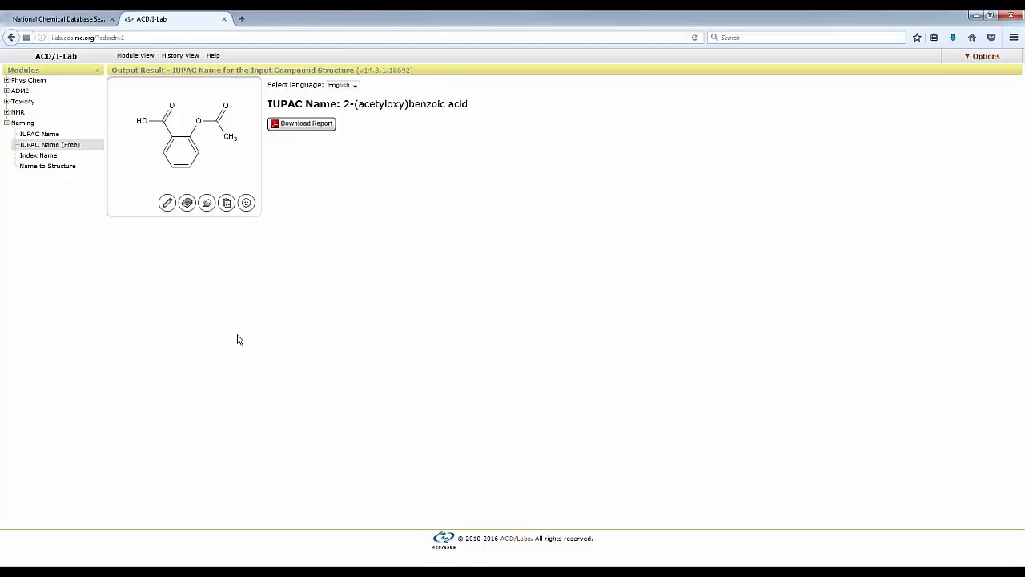
Open the full IUPAC Name module, showing the IUPAC Rules 2013 preferred-name options.
{"action": "left_click", "coordinate": [49, 134]}
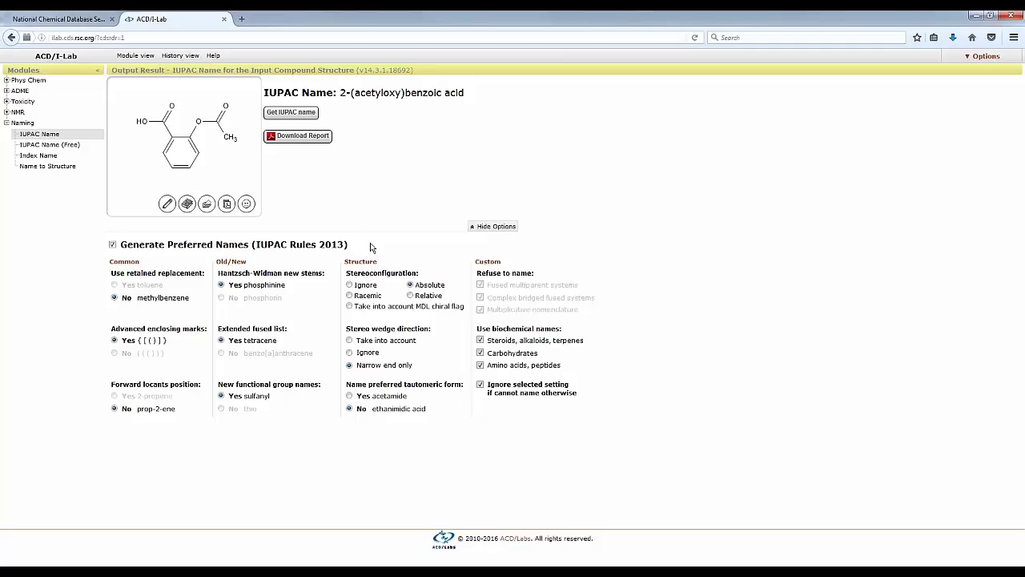
Disable preferred names, allow retained names like toluene, and regenerate as 2-acetoxybenzoic acid.
{"action": "left_click", "coordinate": [112, 244]}
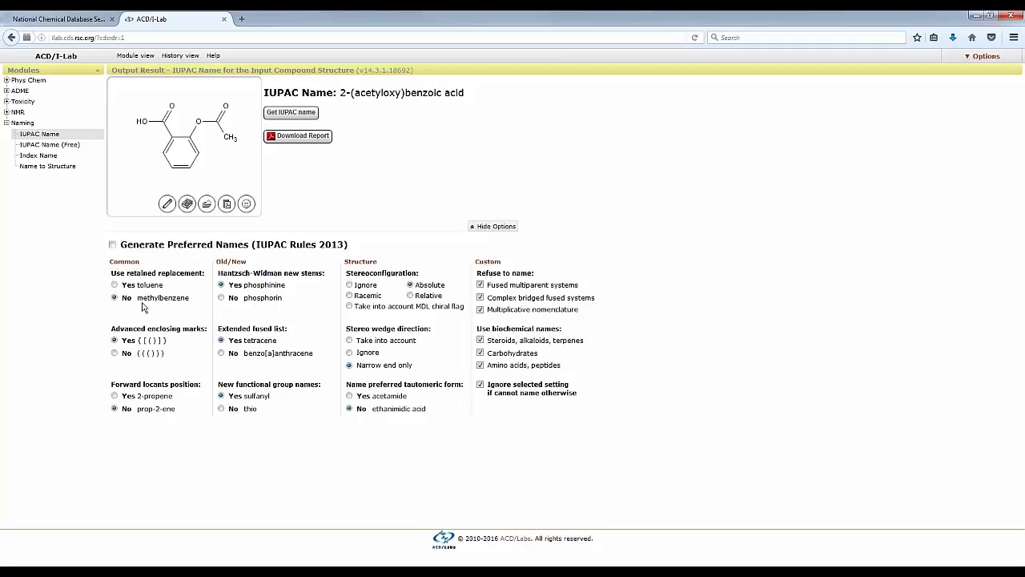
{"action": "mouse_move", "coordinate": [140, 302]}
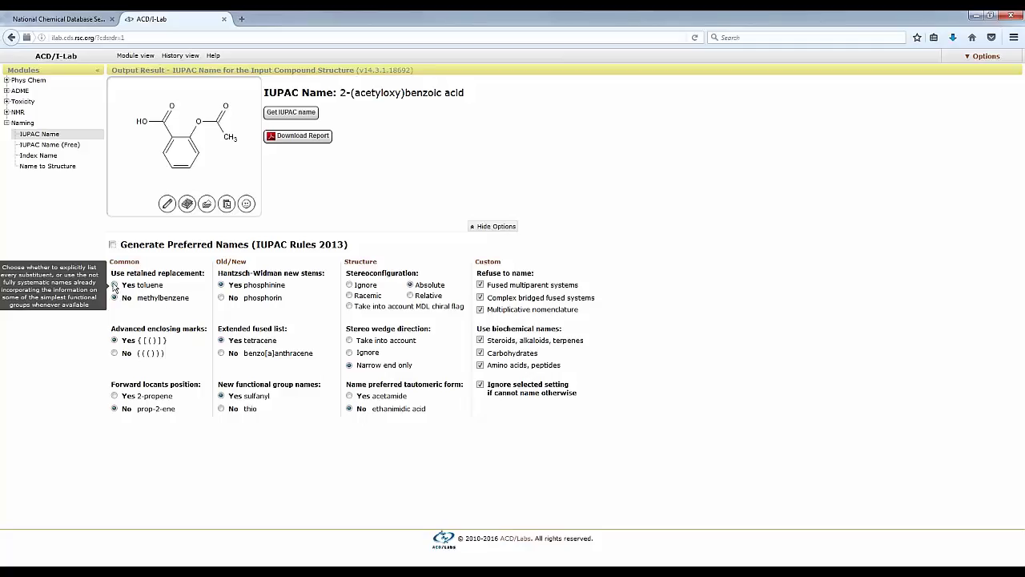
{"action": "left_click", "coordinate": [115, 286]}
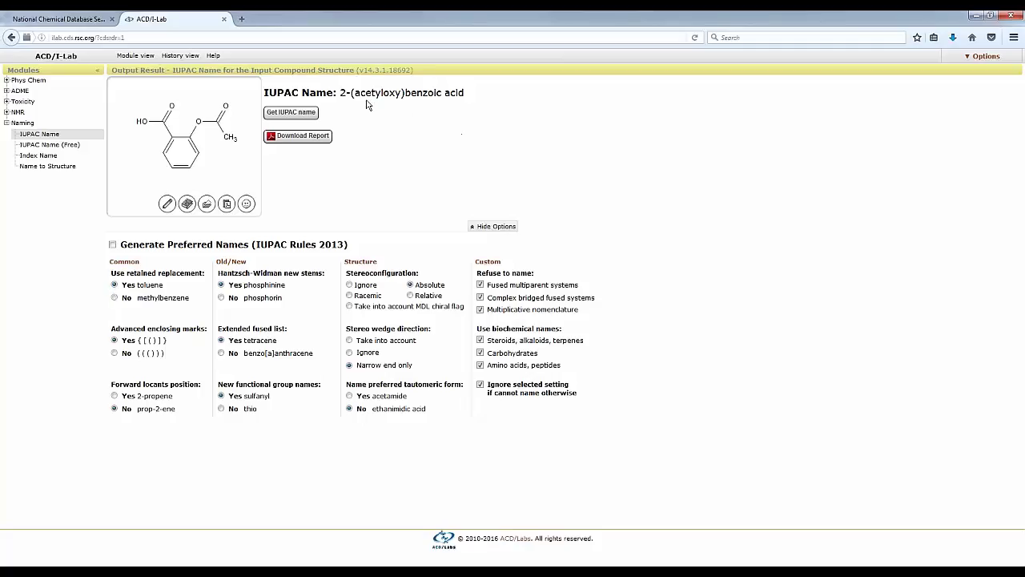
{"action": "left_click", "coordinate": [305, 113]}
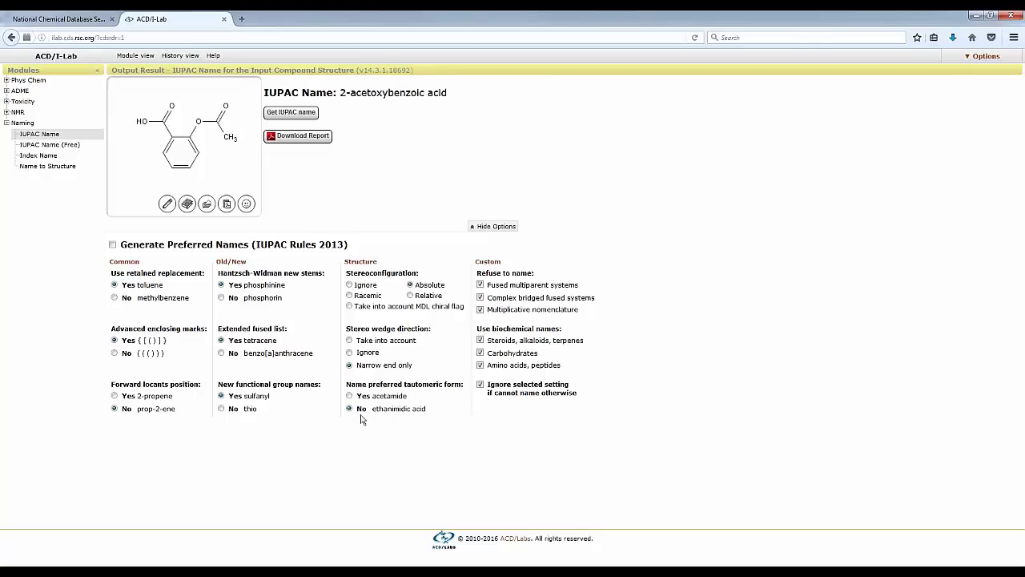
{"action": "mouse_move", "coordinate": [296, 381]}
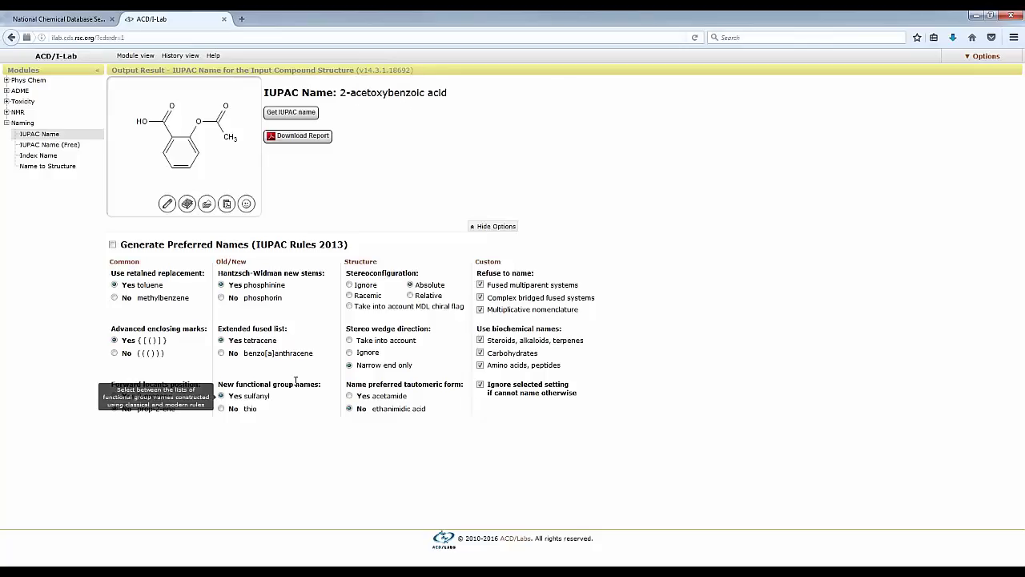
Generate the Index Name 'benzoic acid, 2-(acetyloxy)-', with preferred tautomeric form set back to No.
{"action": "left_click", "coordinate": [46, 156]}
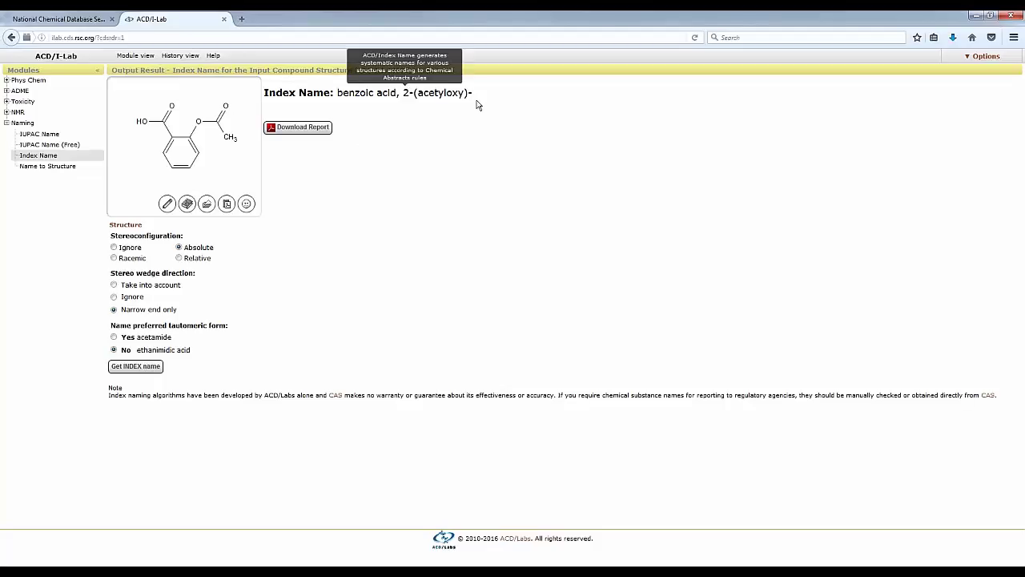
{"action": "left_click", "coordinate": [113, 337]}
{"action": "left_click", "coordinate": [153, 368]}
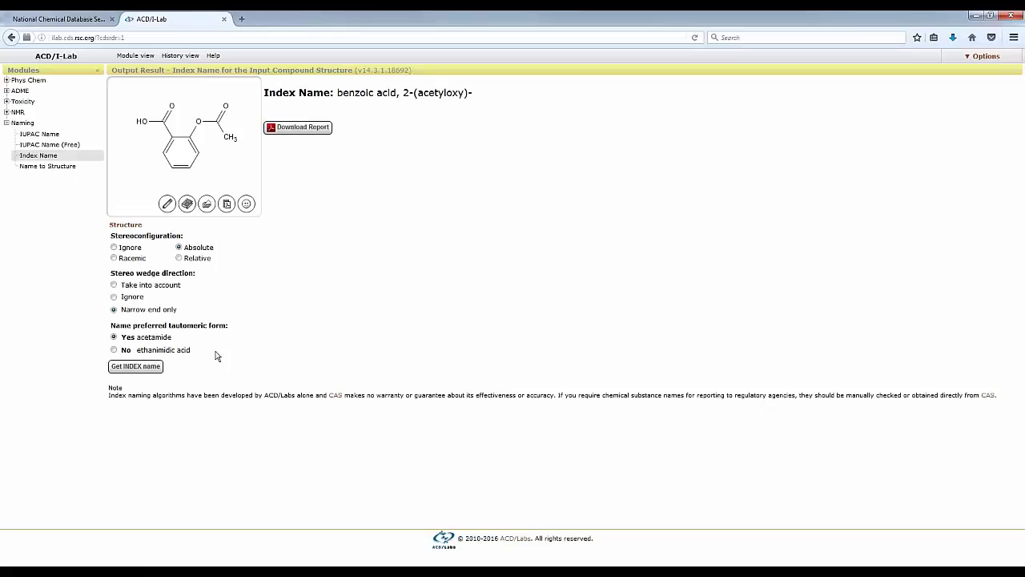
{"action": "left_click", "coordinate": [114, 351]}
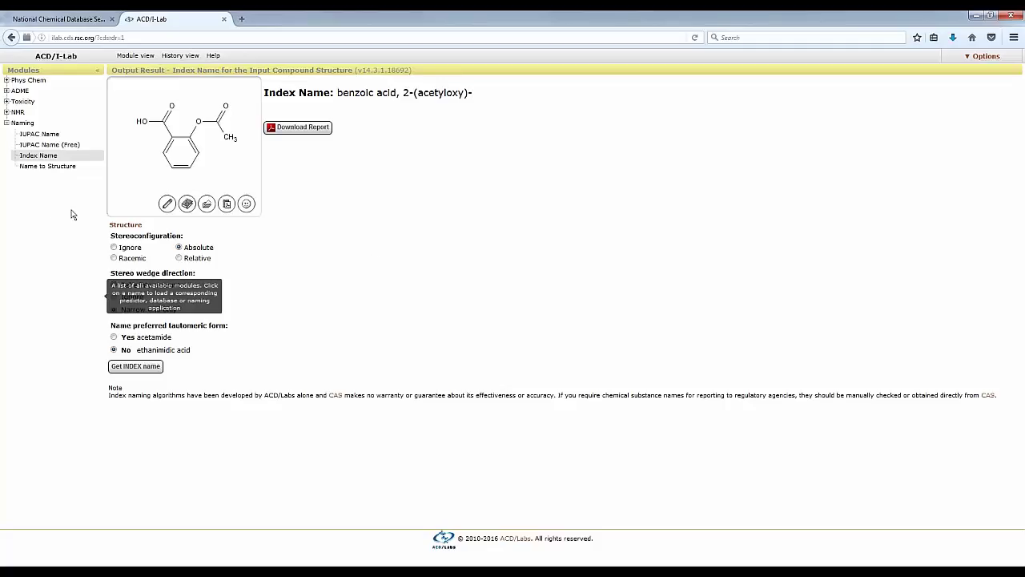
Convert the name ibuprofen into its structure with Search ACD/Dictionary enabled.
{"action": "left_click", "coordinate": [50, 166]}
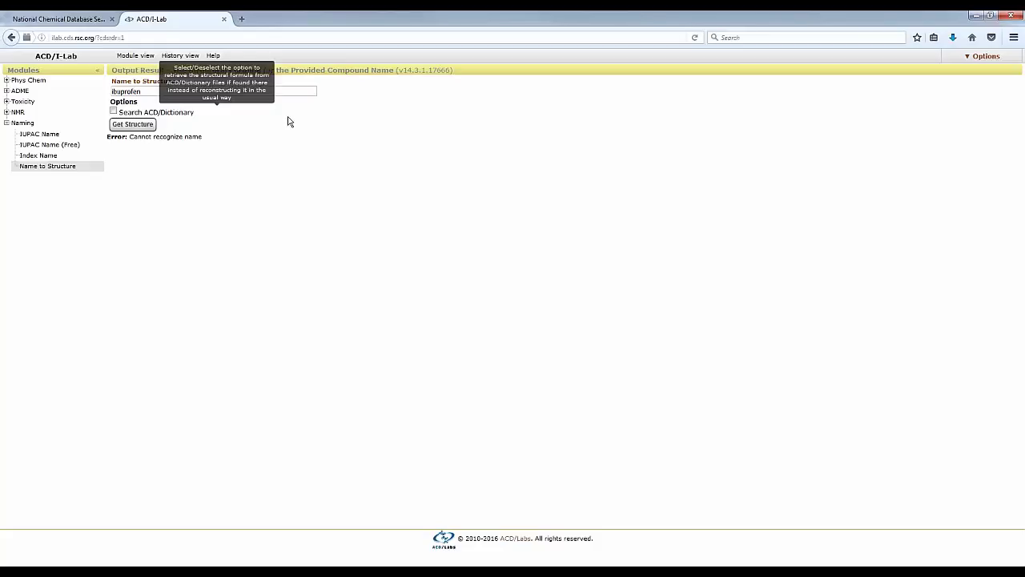
{"action": "left_click", "coordinate": [134, 125]}
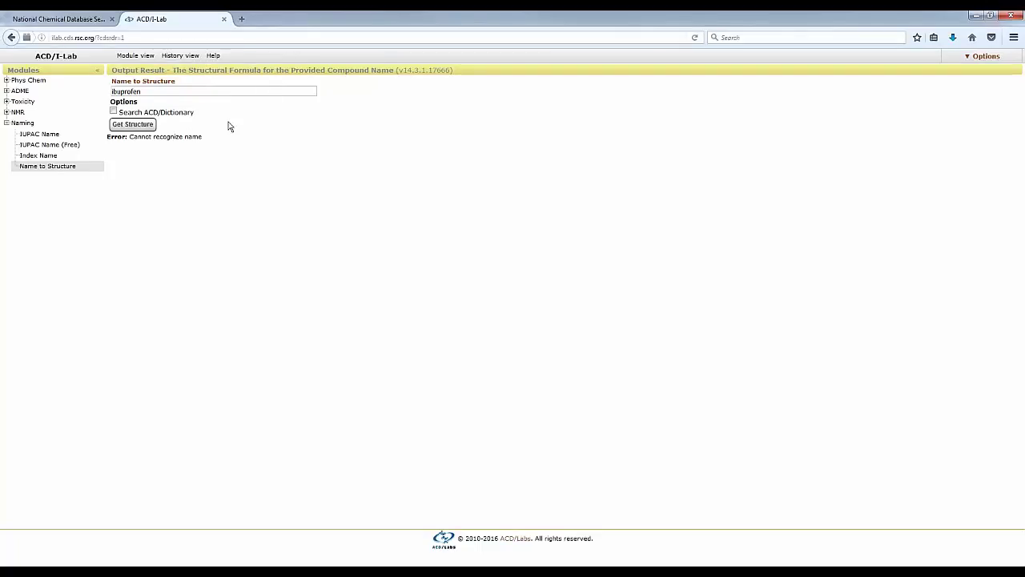
{"action": "left_click", "coordinate": [113, 113]}
{"action": "left_click", "coordinate": [134, 126]}
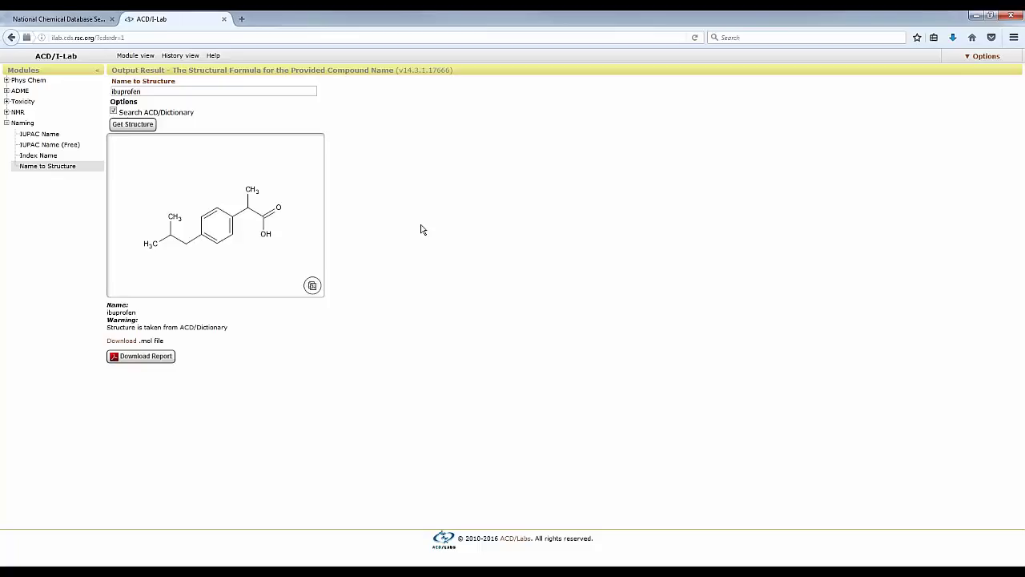
Copy the ibuprofen structure, then replace the name with the pasted peptide name and convert it.
{"action": "left_click", "coordinate": [312, 287]}
{"action": "mouse_move", "coordinate": [325, 569]}
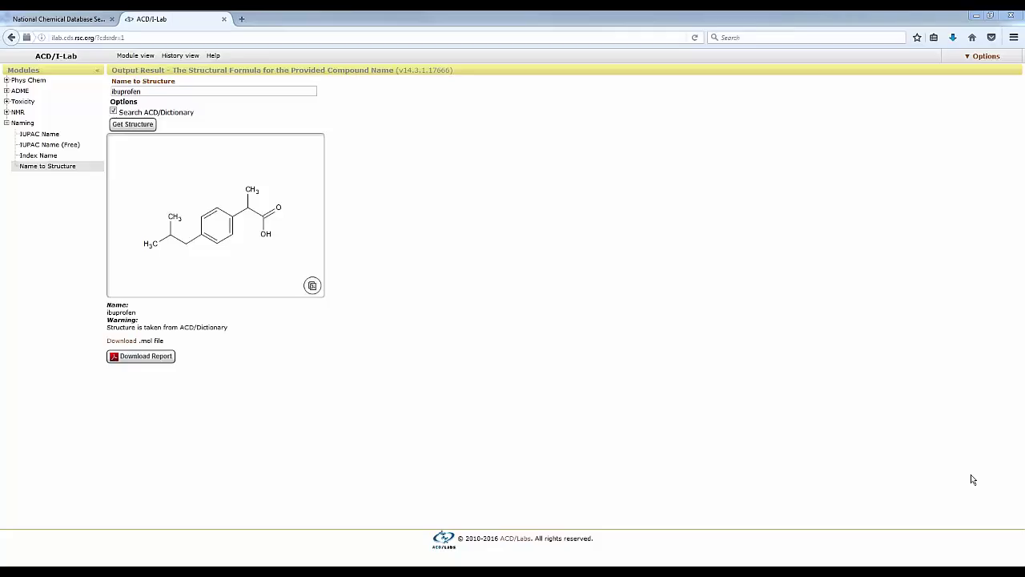
{"action": "double_click", "coordinate": [164, 91]}
{"action": "key", "text": "BackSpace"}
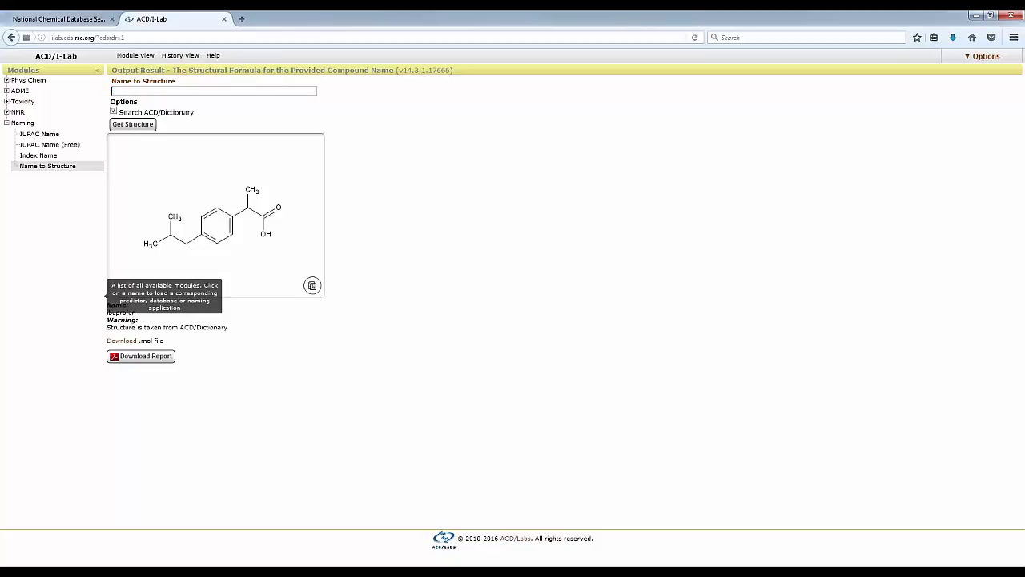
{"action": "key", "text": "ctrl+v"}
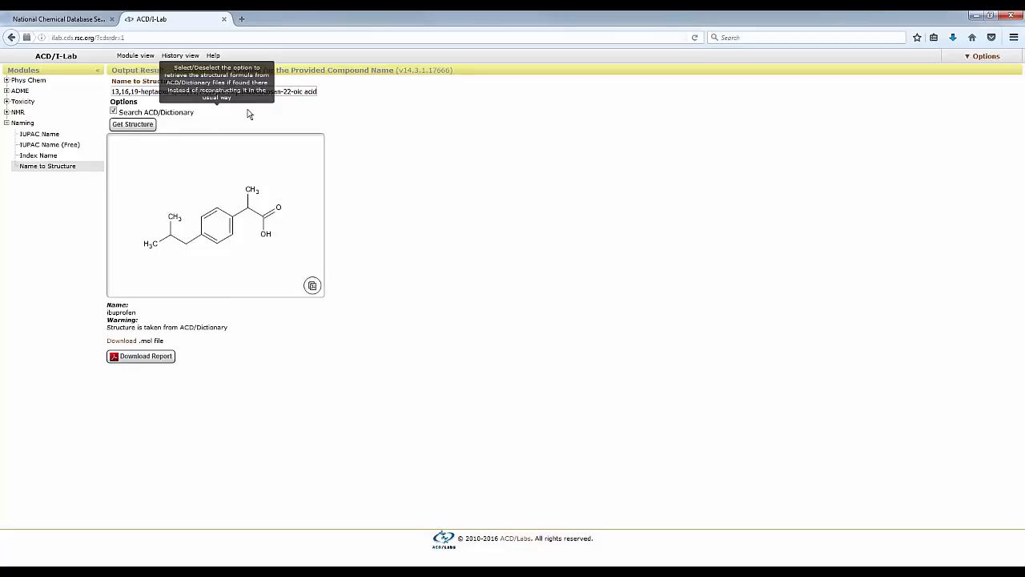
{"action": "left_click", "coordinate": [132, 125]}
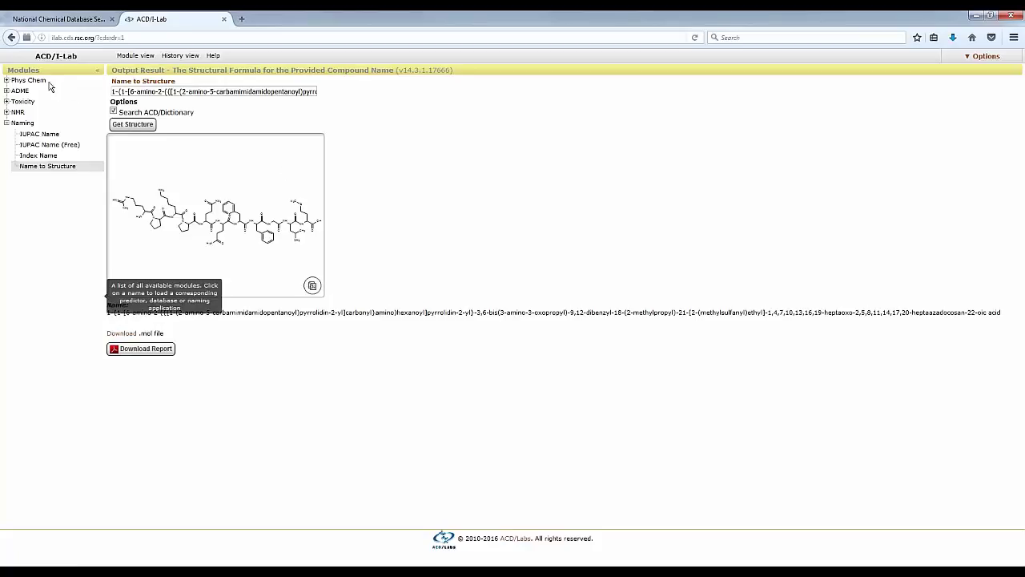
Paste the peptide into Basic PhysChem Properties (Free), giving molecular weight 1348.61 and TPSA 536.14.
{"action": "left_click", "coordinate": [7, 81]}
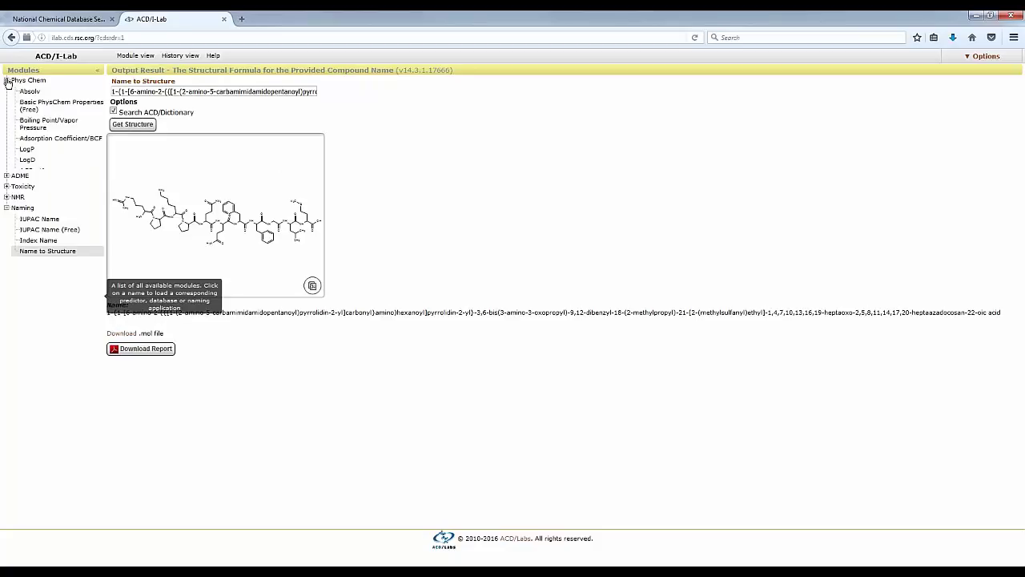
{"action": "left_click", "coordinate": [69, 106]}
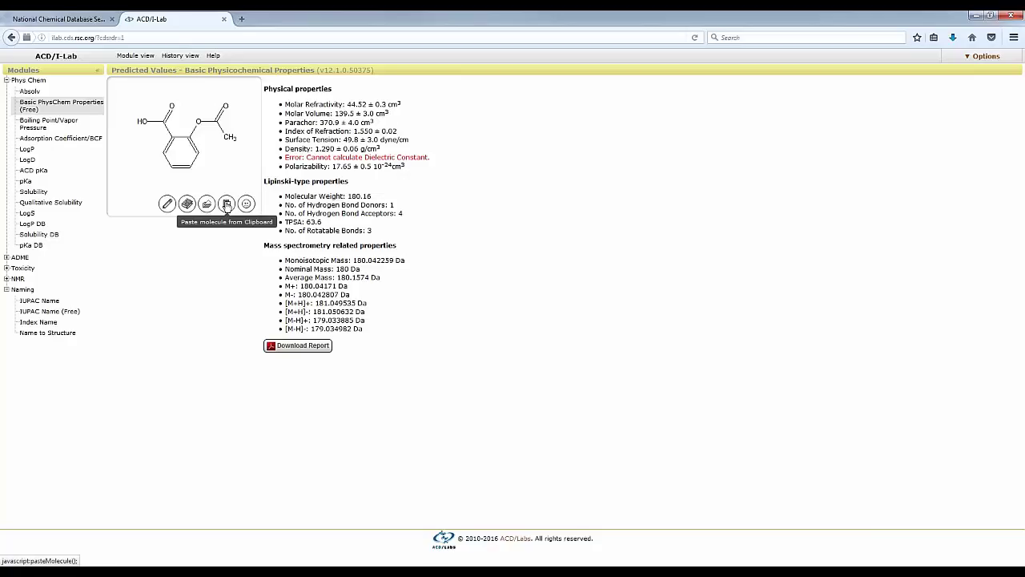
{"action": "left_click", "coordinate": [227, 204]}
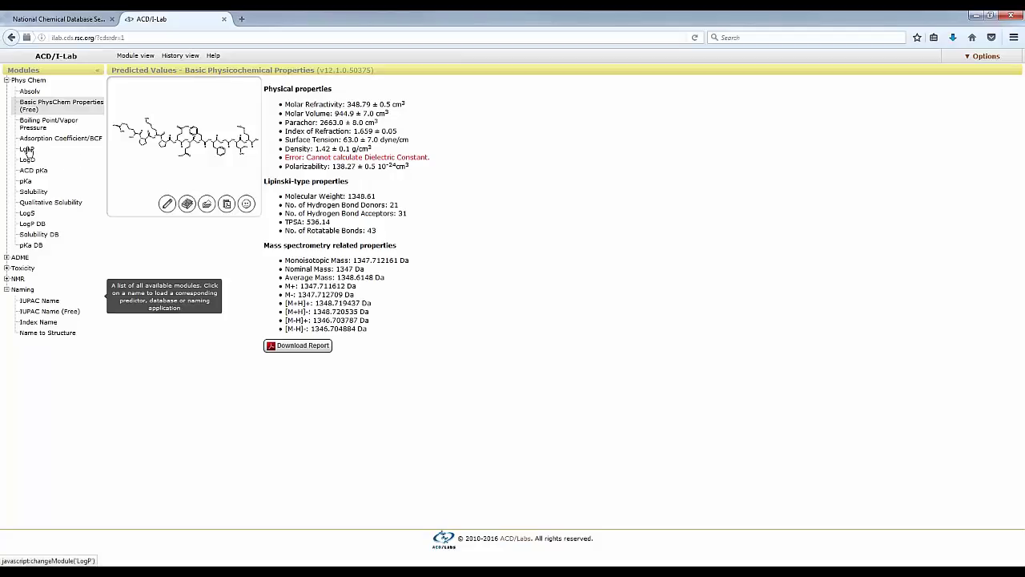
Predict the peptide's LogP as -0.29 ± 1.01, with AB/LogP flagged not reliable.
{"action": "left_click", "coordinate": [26, 150]}
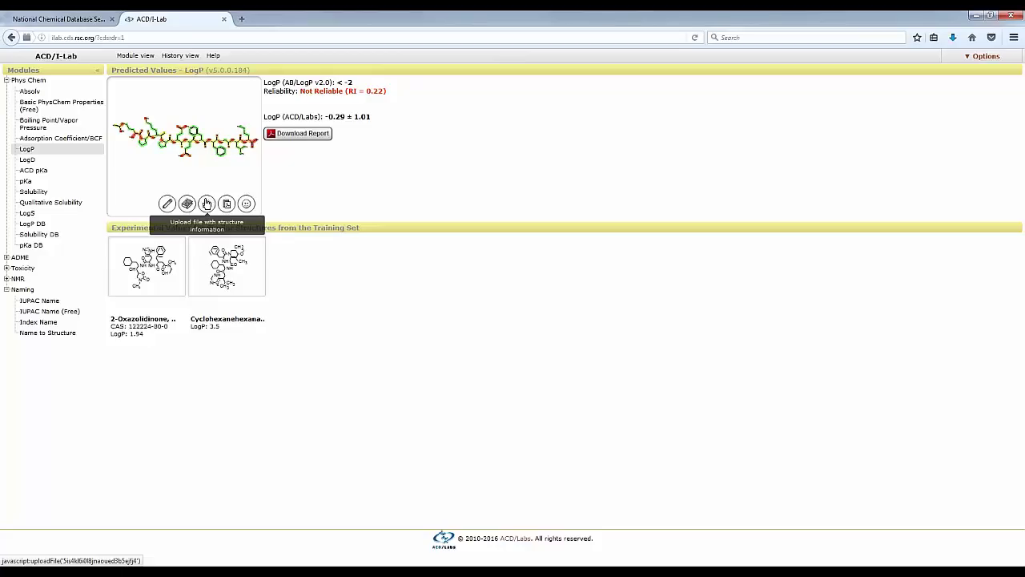
Browse to Lipitor.sk2 and send it to the server as the structure file.
{"action": "left_click", "coordinate": [207, 204]}
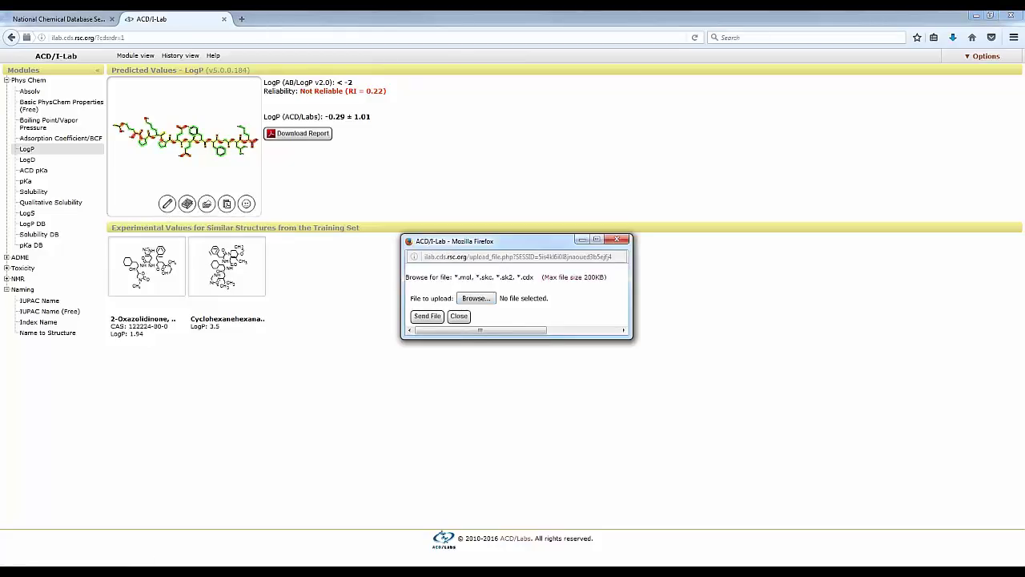
{"action": "left_click", "coordinate": [474, 298]}
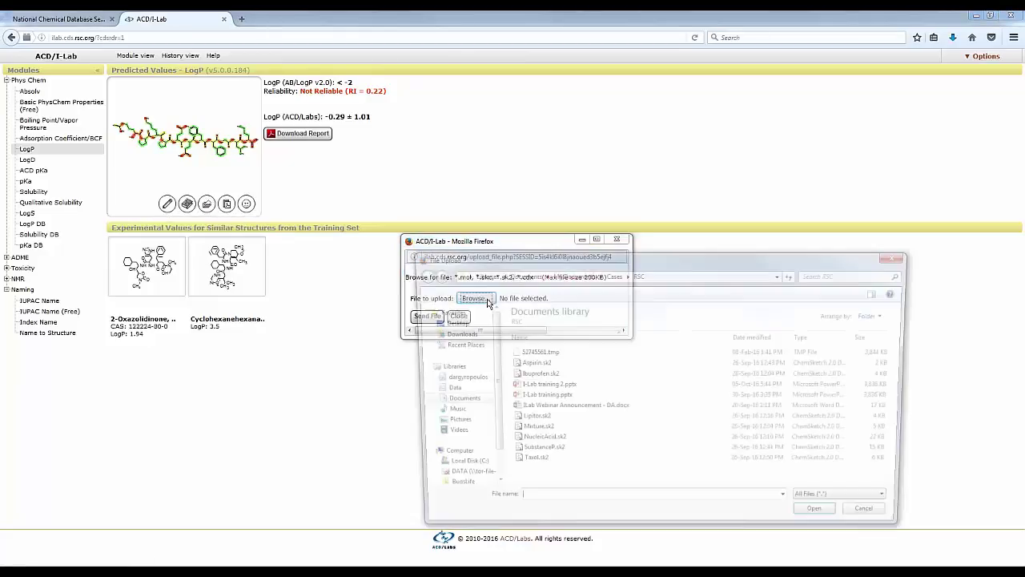
{"action": "left_click", "coordinate": [553, 422]}
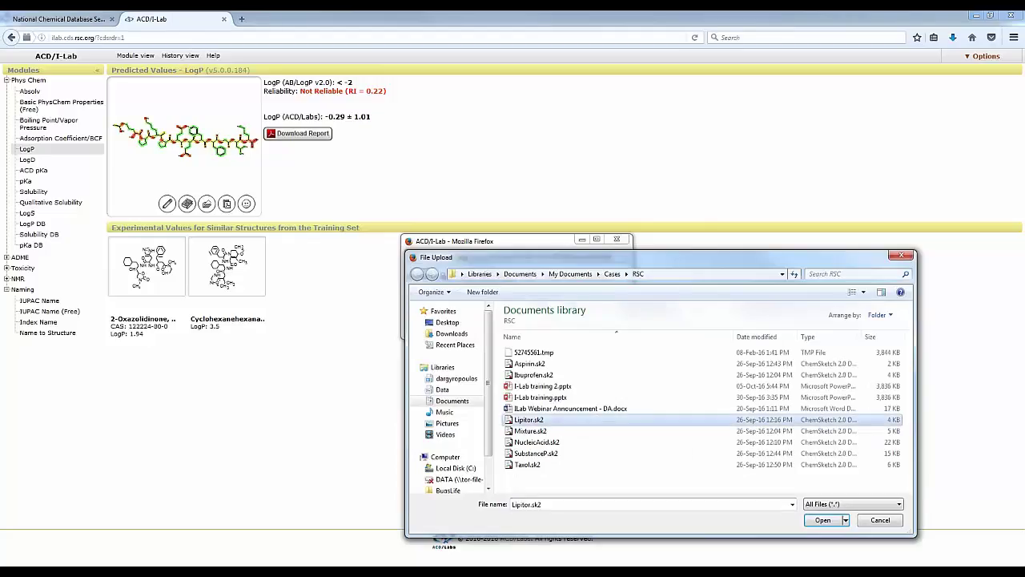
{"action": "left_click", "coordinate": [819, 521]}
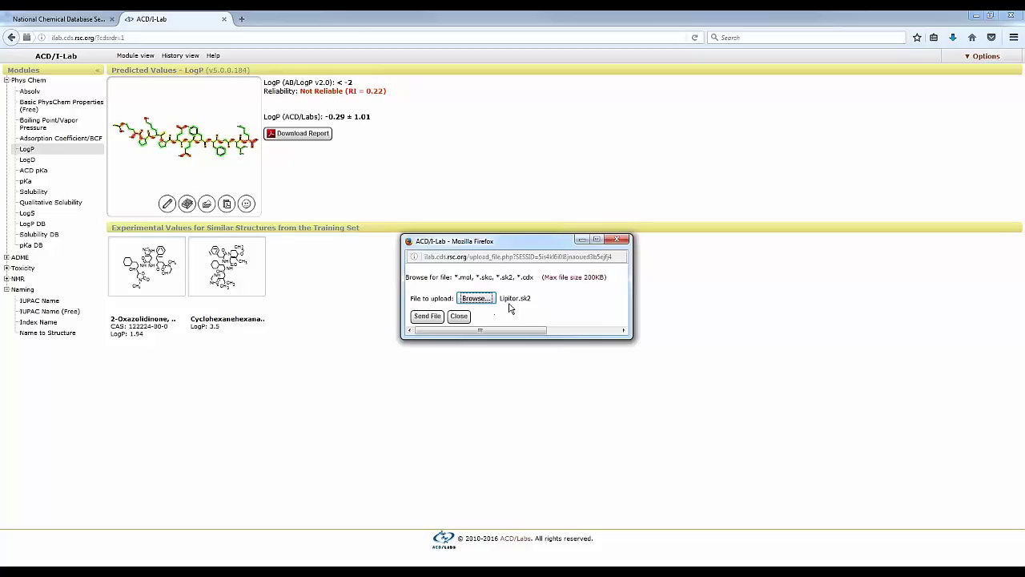
{"action": "left_click", "coordinate": [424, 316]}
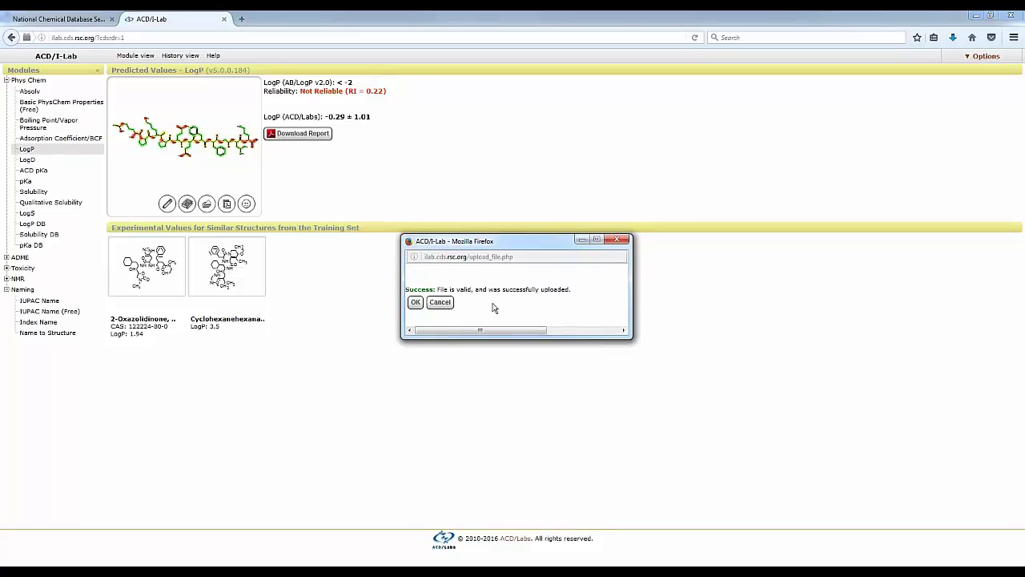
Load Lipitor into LogP, giving 4.13 ± 1.04 and AB/LogP 4.82 of moderate reliability.
{"action": "left_click", "coordinate": [415, 302]}
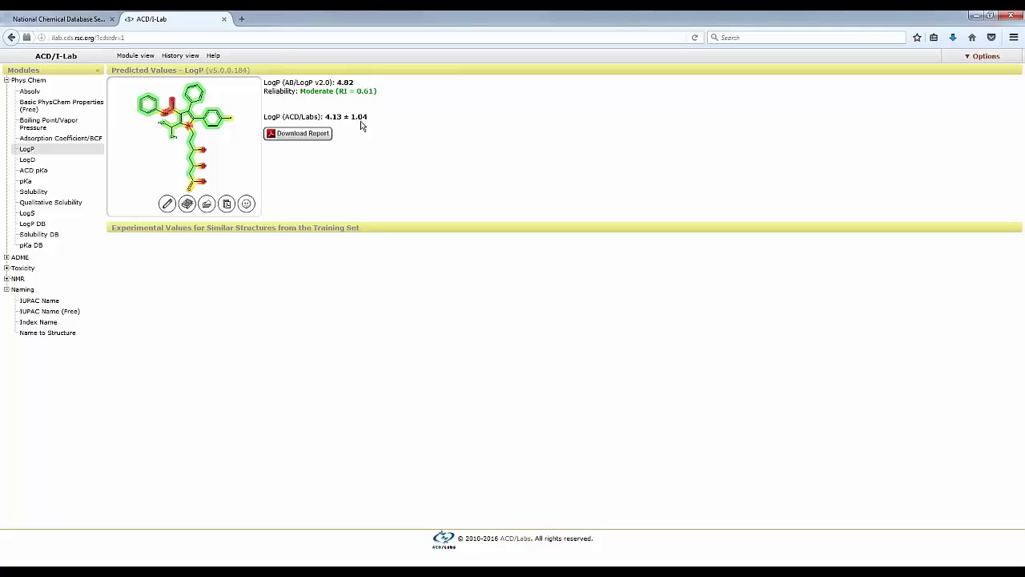
{"action": "mouse_move", "coordinate": [299, 92]}
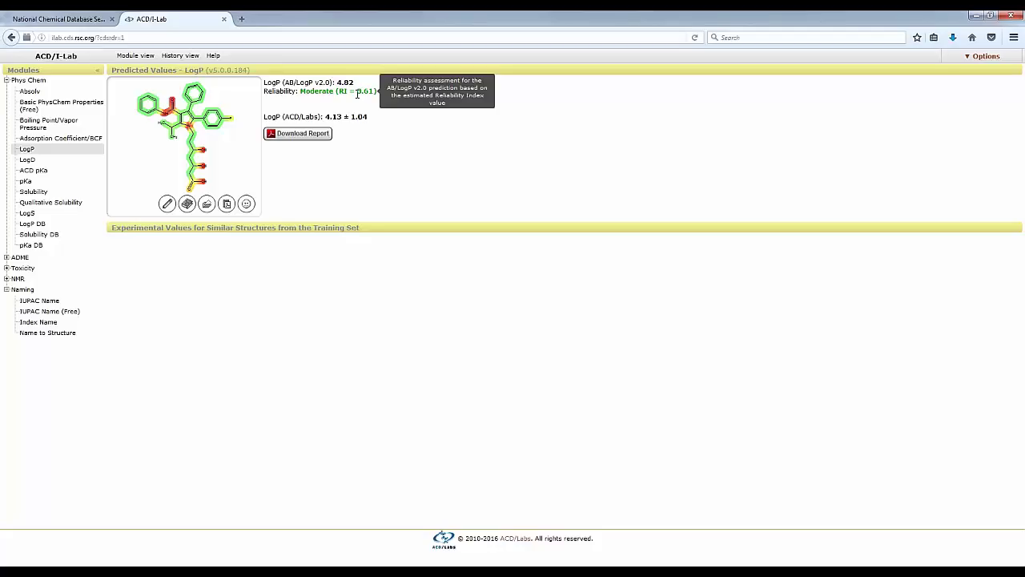
Show Lipitor's LogD across pH, 1.8 at pH 7.4, and add a value at a custom pH.
{"action": "left_click", "coordinate": [44, 160]}
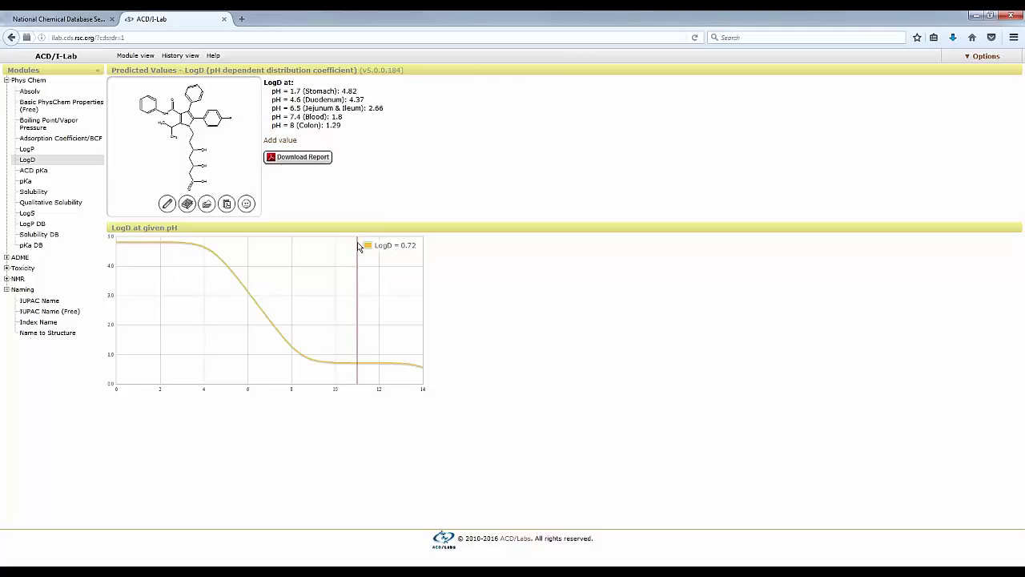
{"action": "mouse_move", "coordinate": [361, 298]}
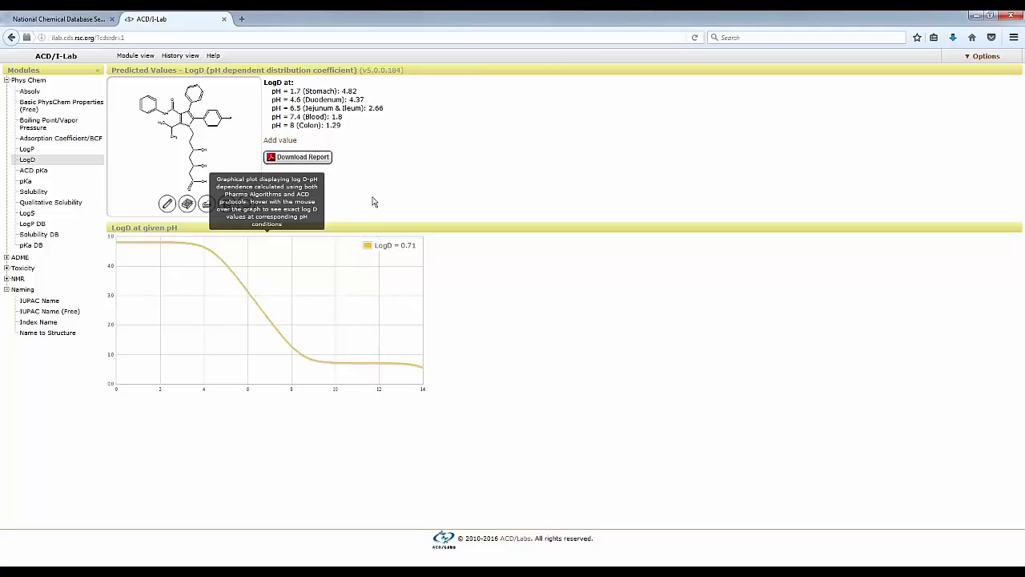
{"action": "left_click", "coordinate": [286, 140]}
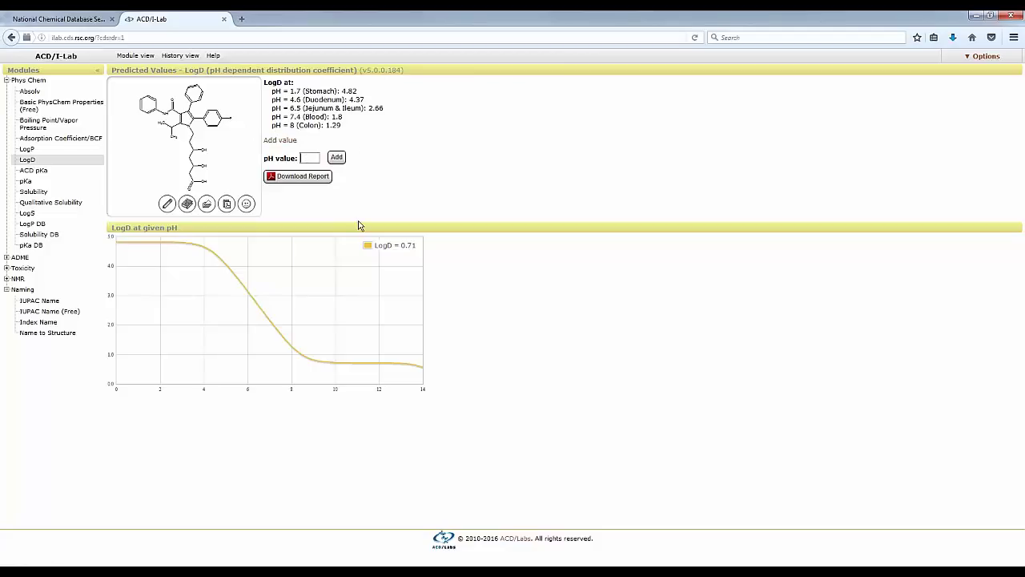
{"action": "left_click", "coordinate": [337, 158]}
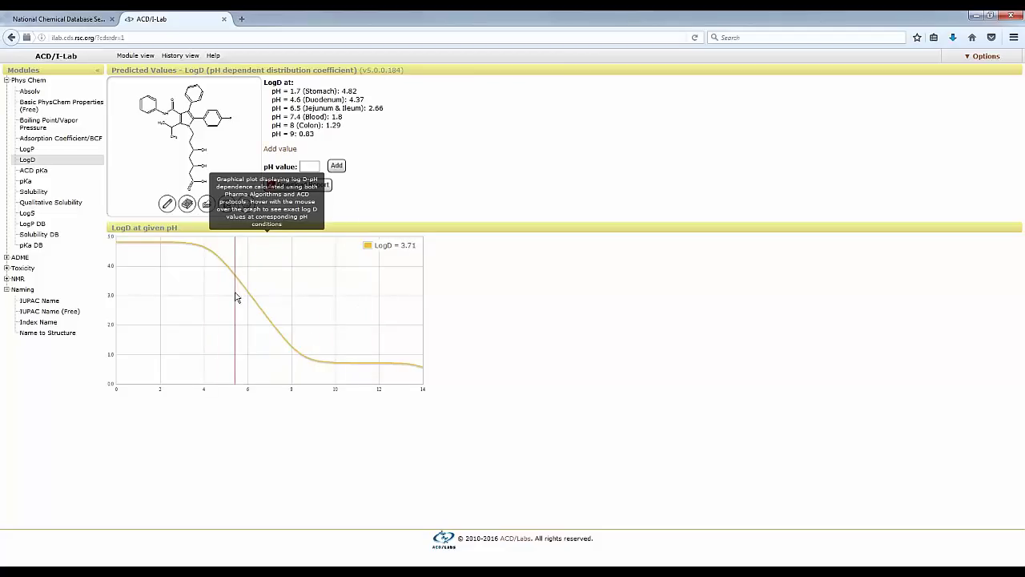
Load Lipitor's ACD/pKa and ion fraction predictions, including pKa4 4.29 ± 0.10.
{"action": "left_click", "coordinate": [36, 171]}
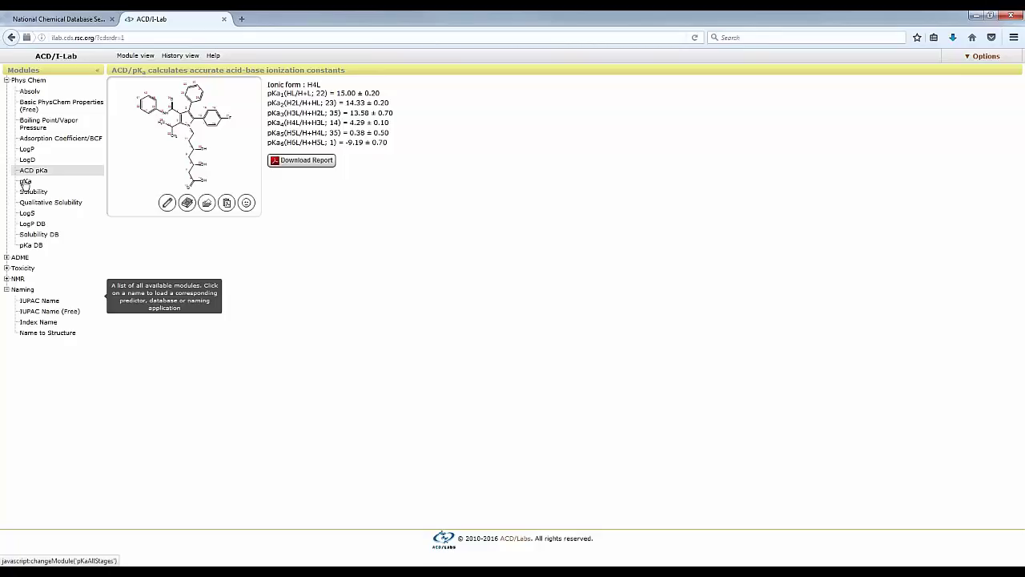
{"action": "left_click", "coordinate": [24, 183]}
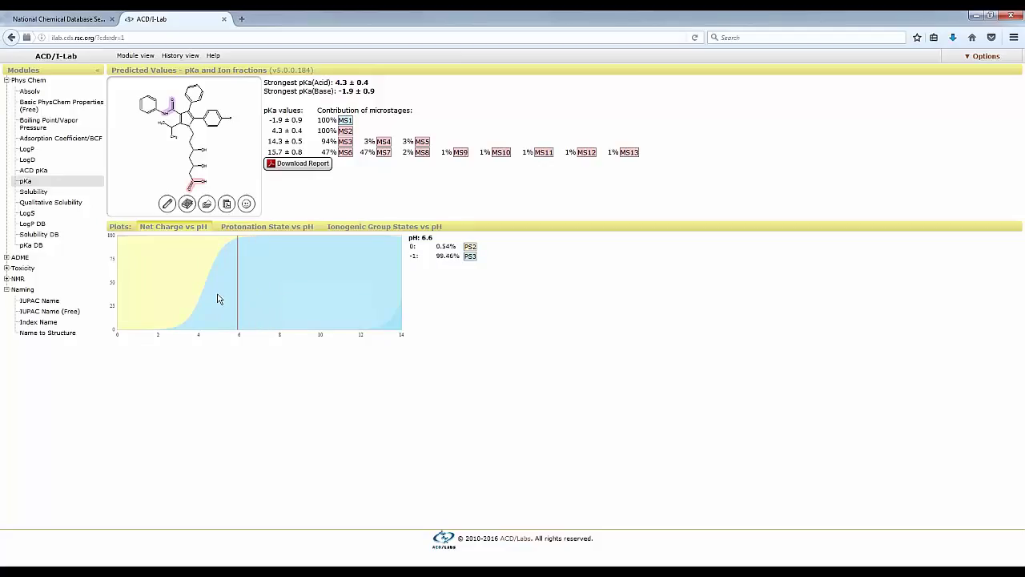
Plot protonation and ionogenic group states versus pH, then expand the ADME modules.
{"action": "left_click", "coordinate": [274, 226]}
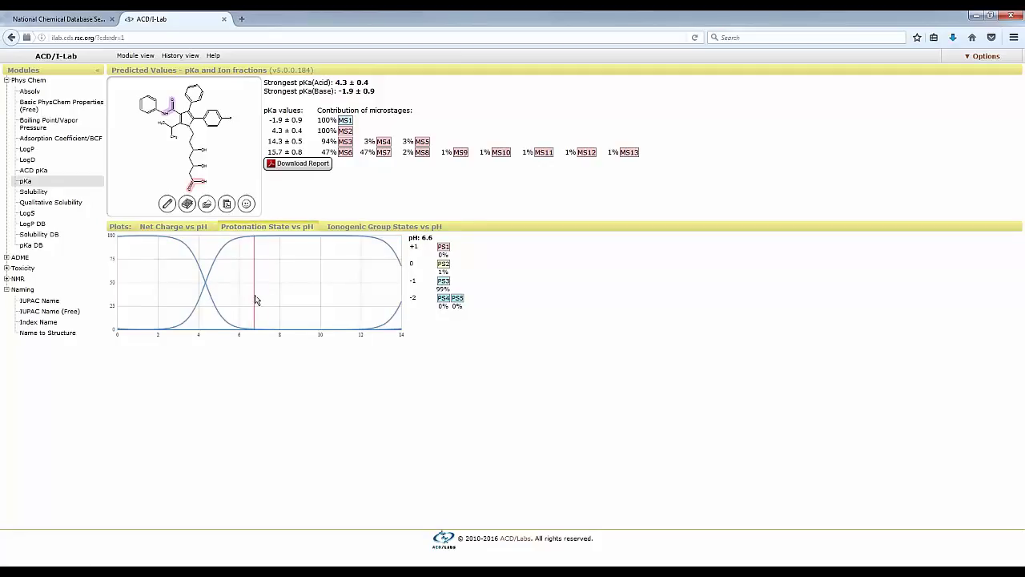
{"action": "left_click", "coordinate": [361, 227]}
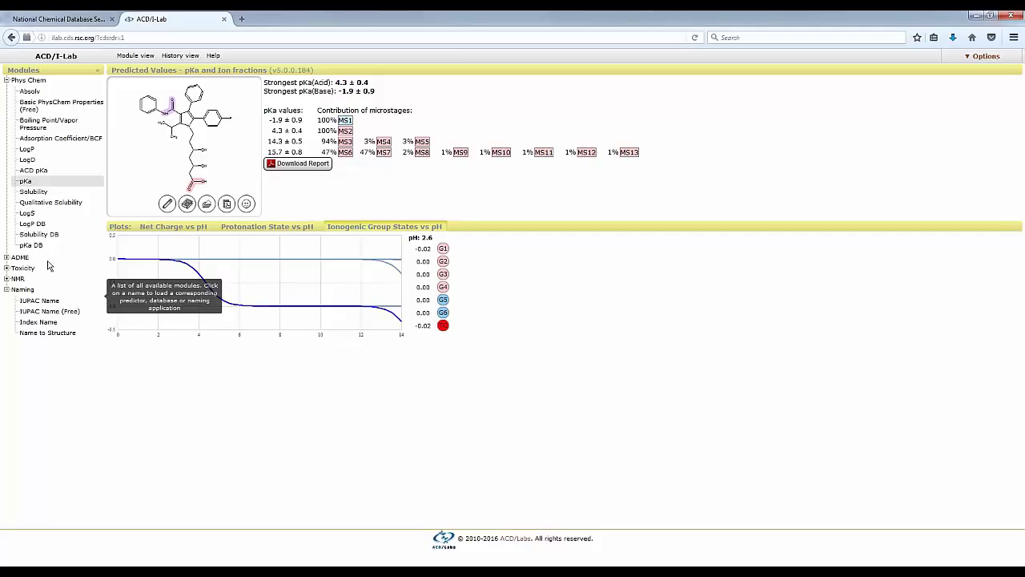
{"action": "left_click", "coordinate": [7, 257]}
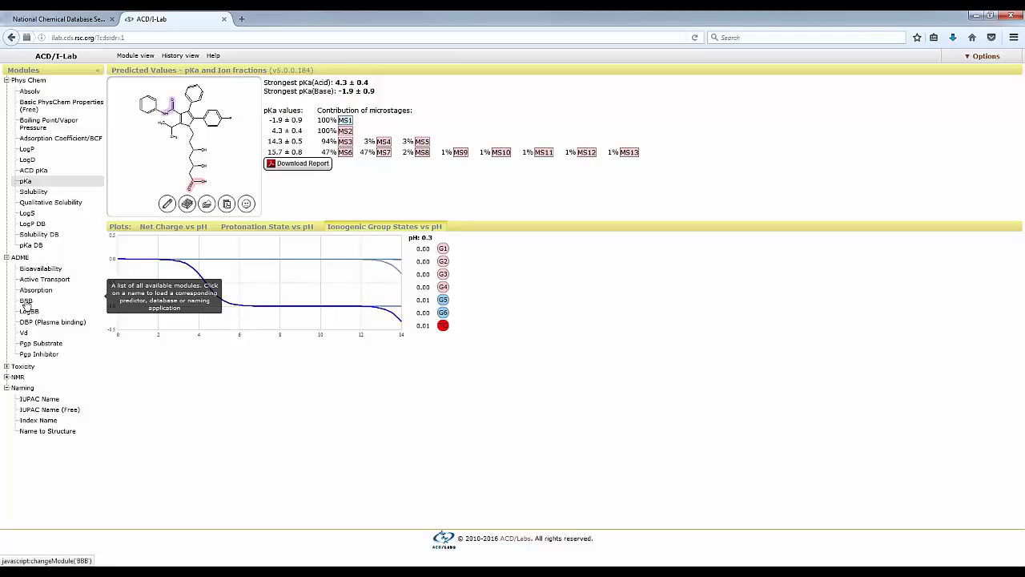
Load the BBB prediction for Lipitor: LogPS -2.8, LogPB -1.03, probably CNS inactive.
{"action": "left_click", "coordinate": [26, 303]}
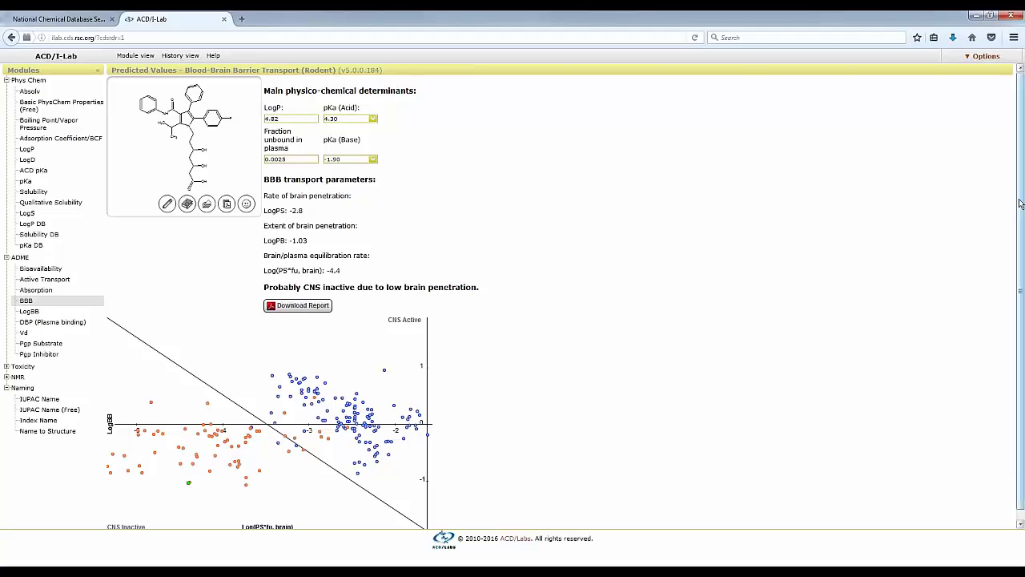
Compare green and blue reference points on the BBB chart with Lipitor, then expand Toxicity modules.
{"action": "scroll", "coordinate": [1020, 203], "scroll_direction": "down", "scroll_amount": 1}
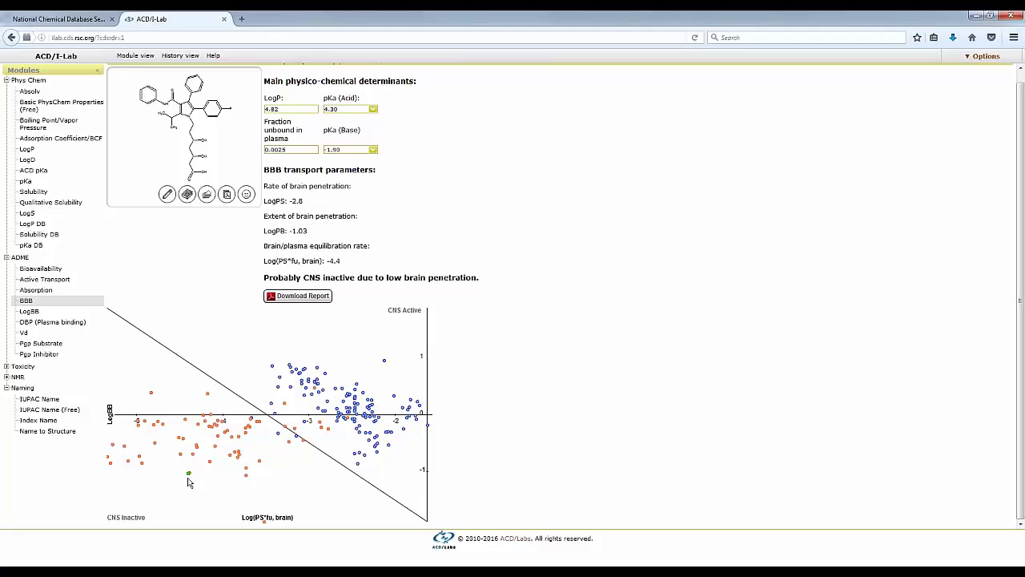
{"action": "mouse_move", "coordinate": [189, 478]}
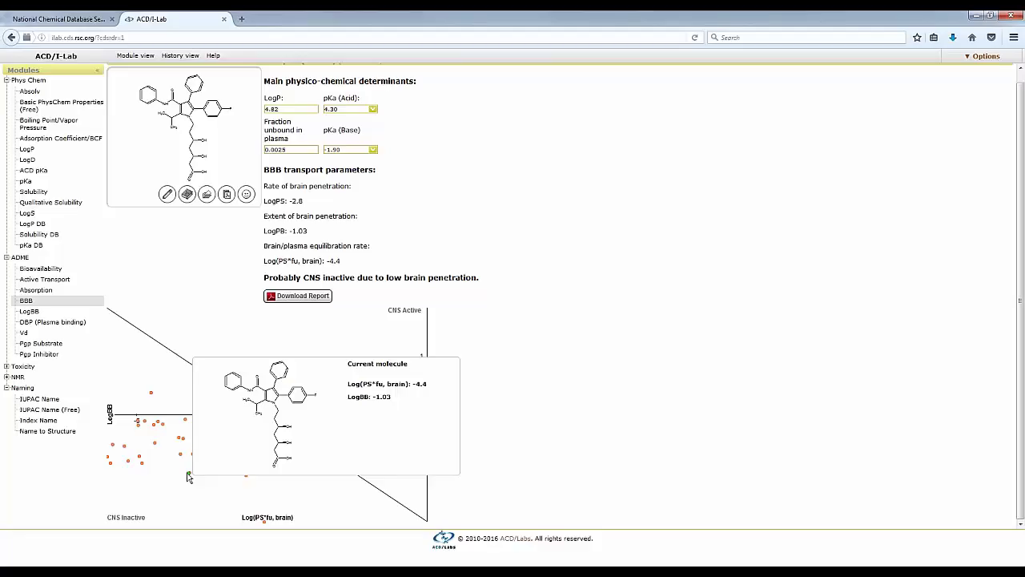
{"action": "mouse_move", "coordinate": [155, 447]}
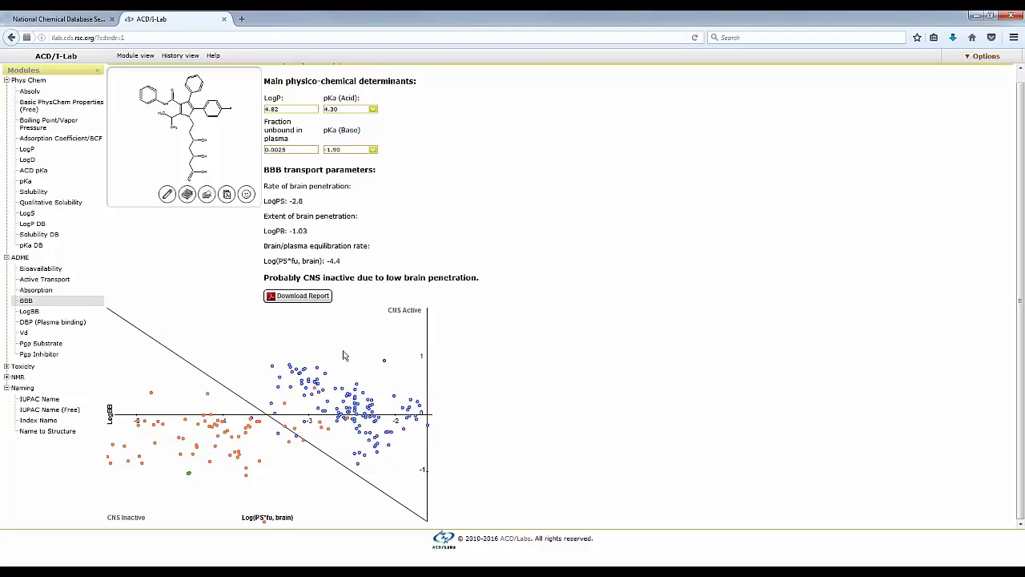
{"action": "mouse_move", "coordinate": [357, 387]}
{"action": "mouse_move", "coordinate": [317, 370]}
{"action": "mouse_move", "coordinate": [386, 364]}
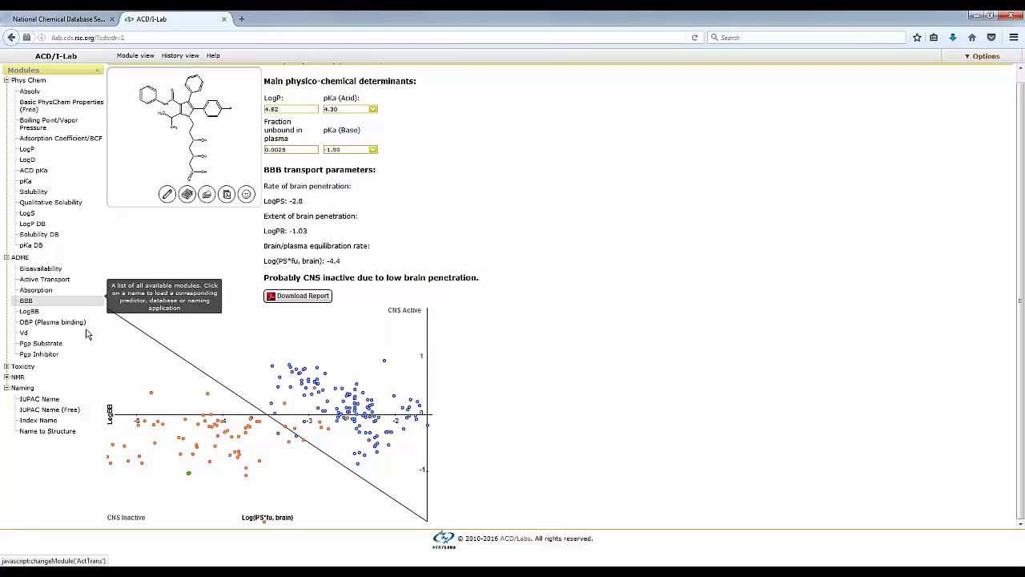
{"action": "left_click", "coordinate": [6, 367]}
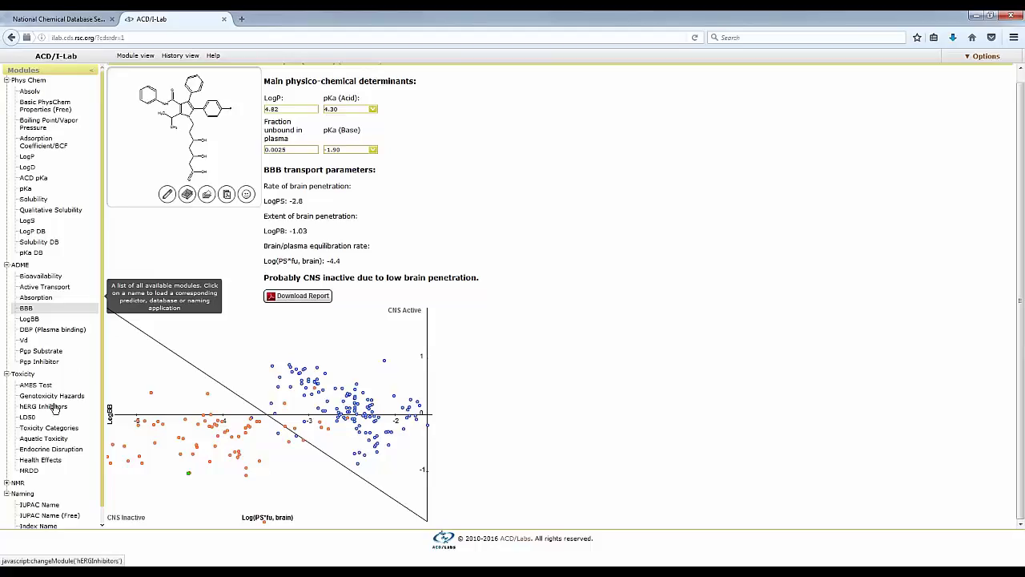
Load the hERG Inhibitors prediction: probability 0.2, RI 0.33, one similar non-inhibitor.
{"action": "left_click", "coordinate": [55, 407]}
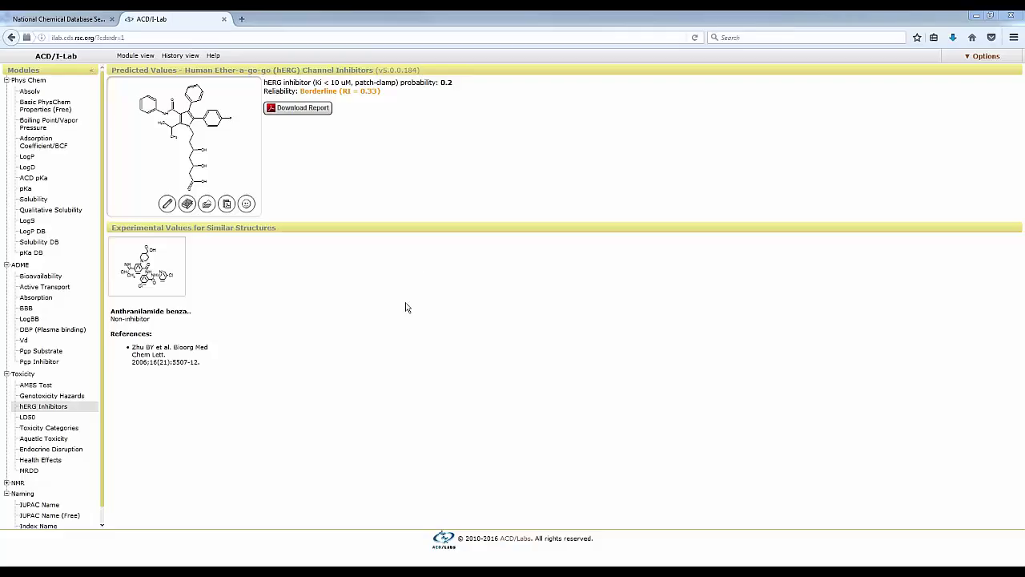
Download the report for Lipitor's hERG inhibitor prediction.
{"action": "left_click", "coordinate": [312, 119]}
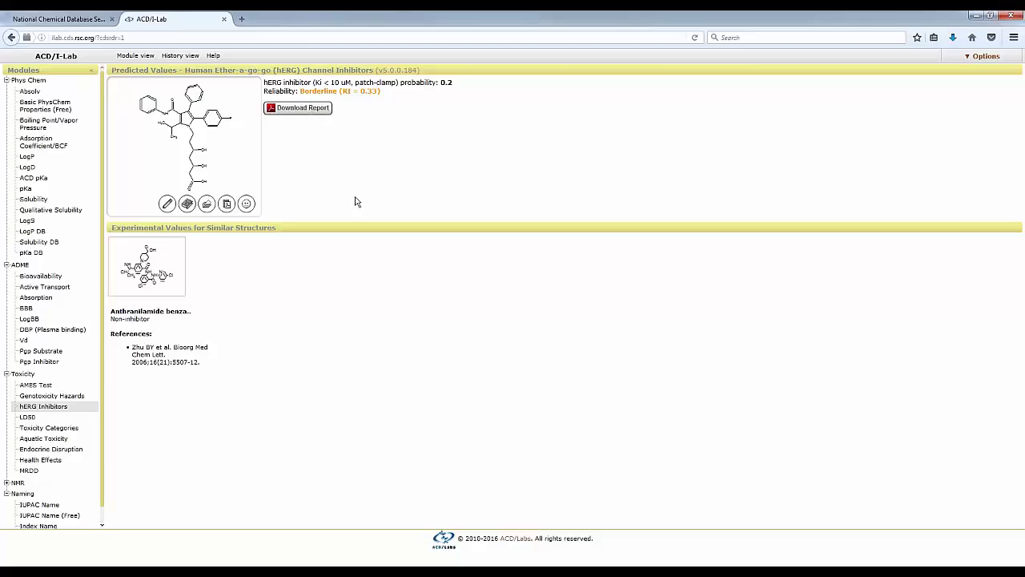
Load the free Basic PhysChem Properties module for Lipitor.
{"action": "left_click", "coordinate": [34, 105]}
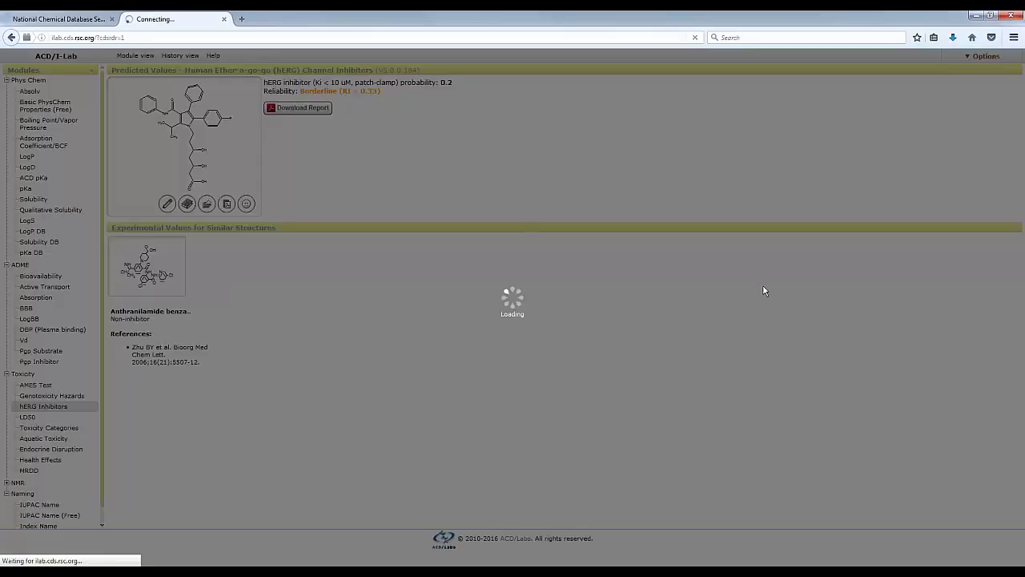